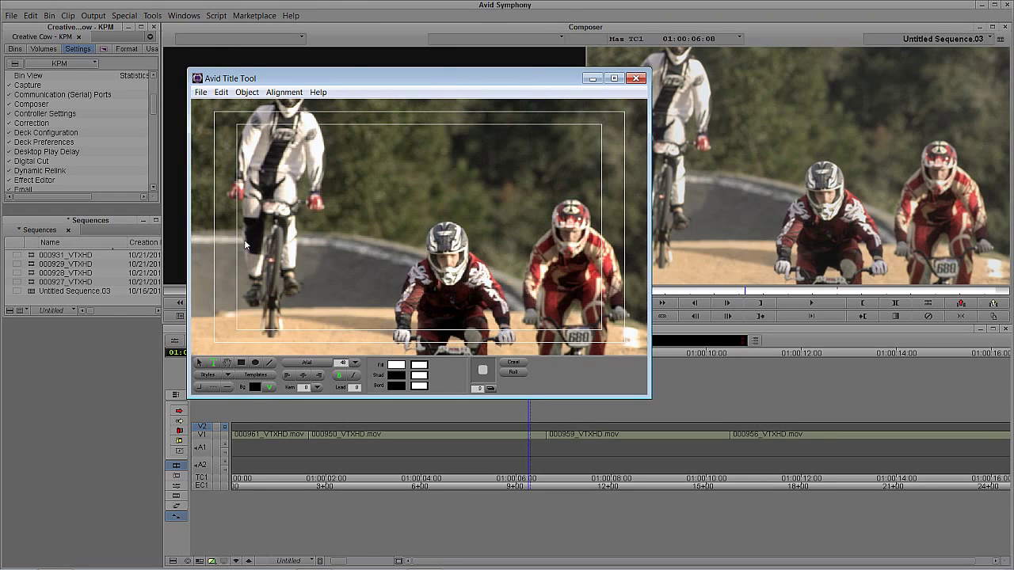
Step: Turn off the video background of the title and set its background colour to white
{"action": "left_click", "coordinate": [269, 388]}
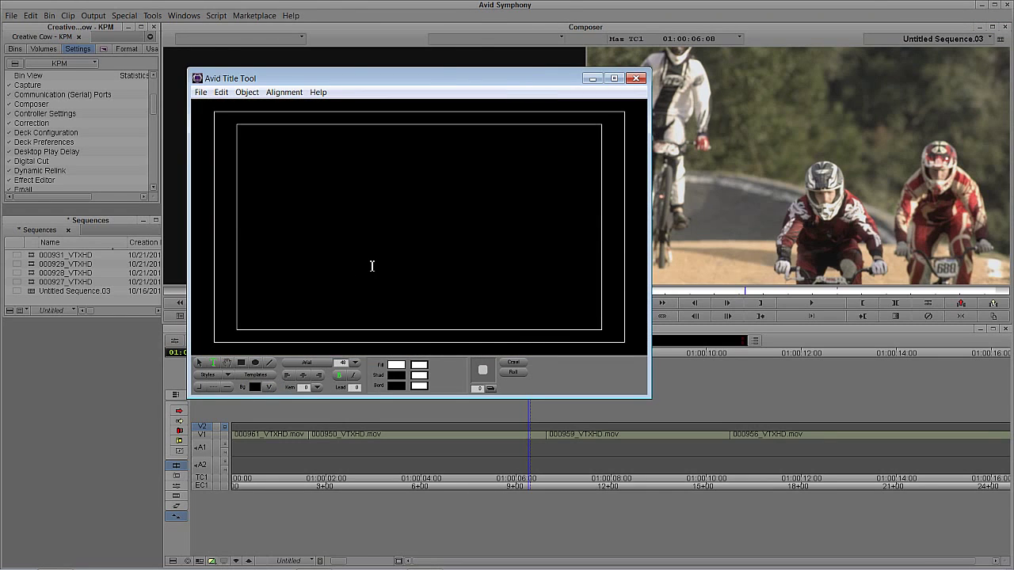
{"action": "left_click", "coordinate": [254, 387]}
{"action": "left_click_drag", "start_coordinate": [255, 389], "coordinate": [264, 353]}
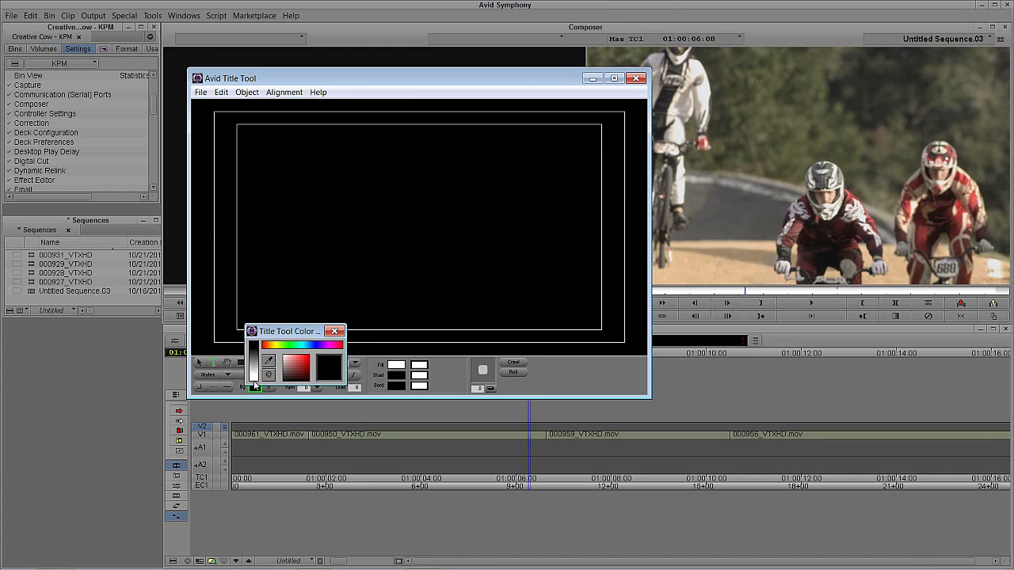
{"action": "left_click", "coordinate": [254, 377]}
{"action": "left_click", "coordinate": [334, 331]}
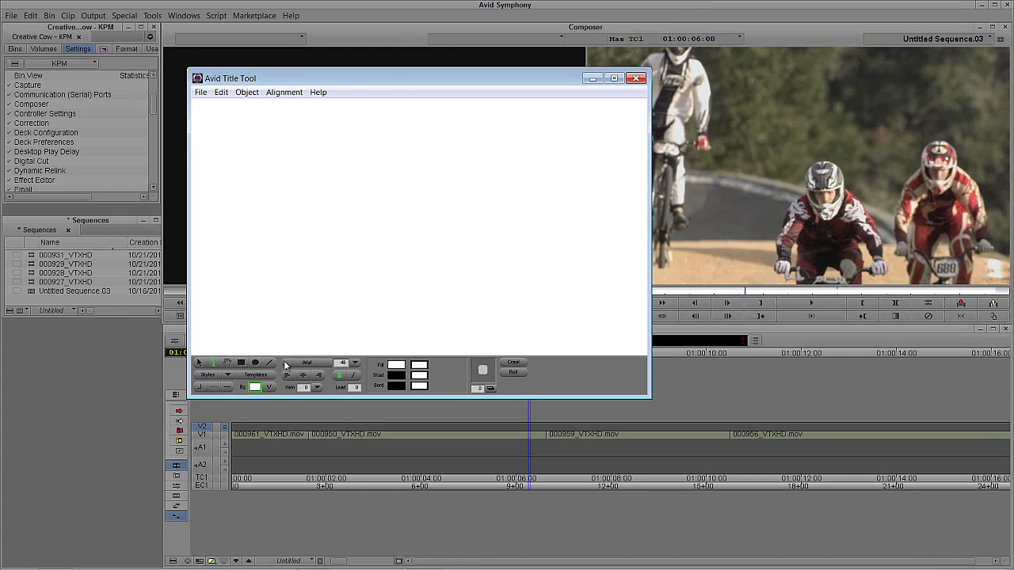
Step: Set the fill colour to blue and enter the title text "CREATIVE COW"
{"action": "left_click", "coordinate": [402, 366]}
{"action": "left_click_drag", "start_coordinate": [425, 369], "coordinate": [428, 372]}
{"action": "left_click", "coordinate": [445, 358]}
{"action": "left_click", "coordinate": [467, 349]}
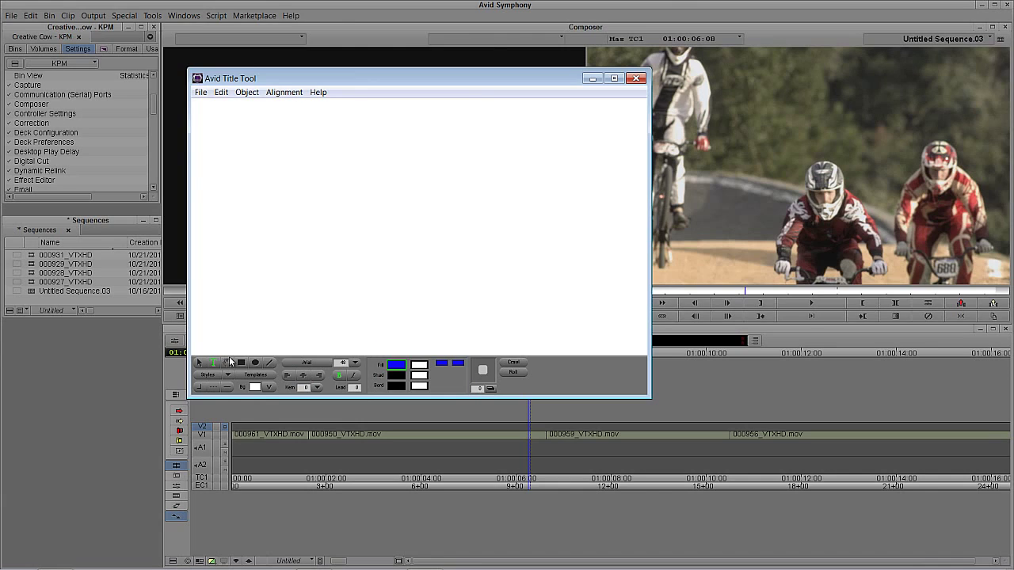
{"action": "left_click", "coordinate": [235, 209]}
{"action": "key", "text": "Caps_Lock"}
{"action": "type", "text": "CREATIVE COW"}
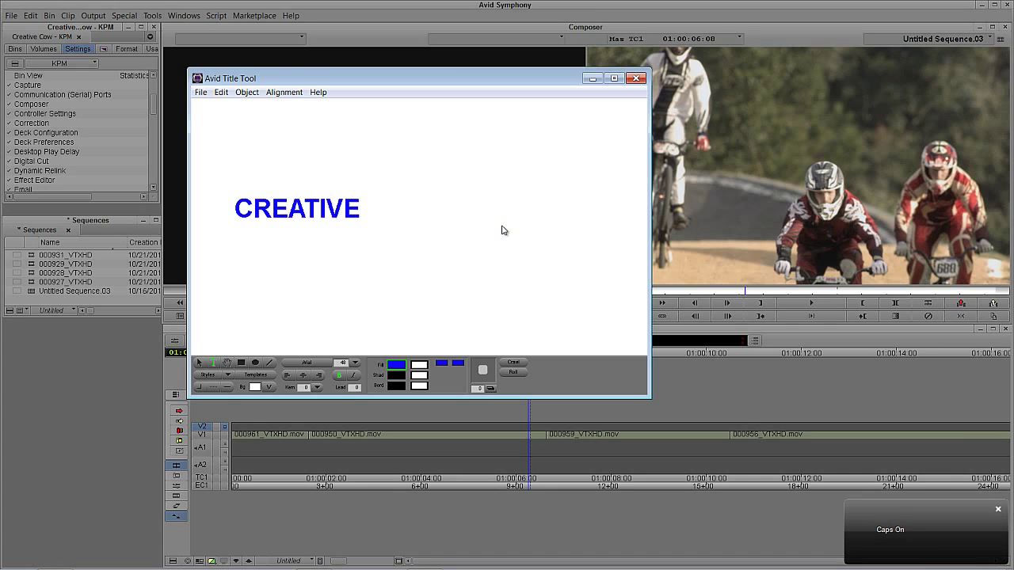
Step: Change the font of the "CREATIVE COW" text to Impact
{"action": "left_click", "coordinate": [198, 362]}
{"action": "left_click", "coordinate": [300, 364]}
{"action": "key", "text": "i"}
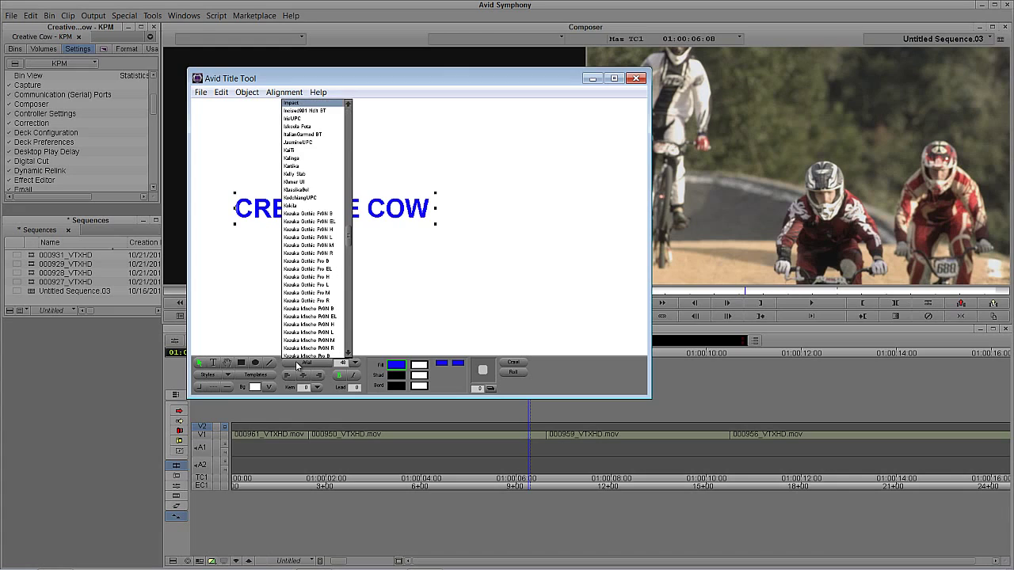
{"action": "key", "text": "Return"}
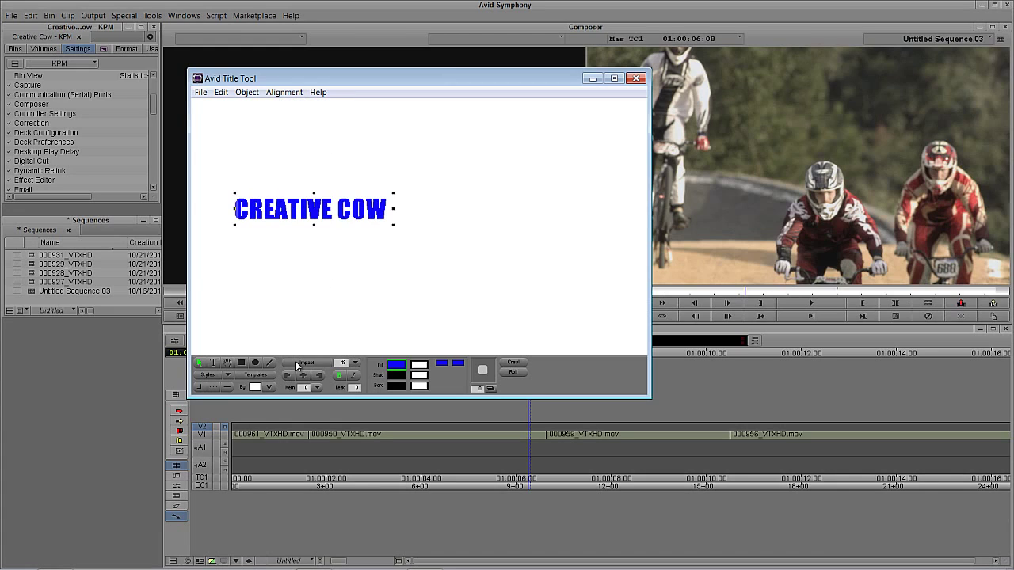
Step: Set the text size to 175 and widen the text box so that CREATIVE fits on one line
{"action": "left_click", "coordinate": [341, 362]}
{"action": "type", "text": "176"}
{"action": "key", "text": "Return"}
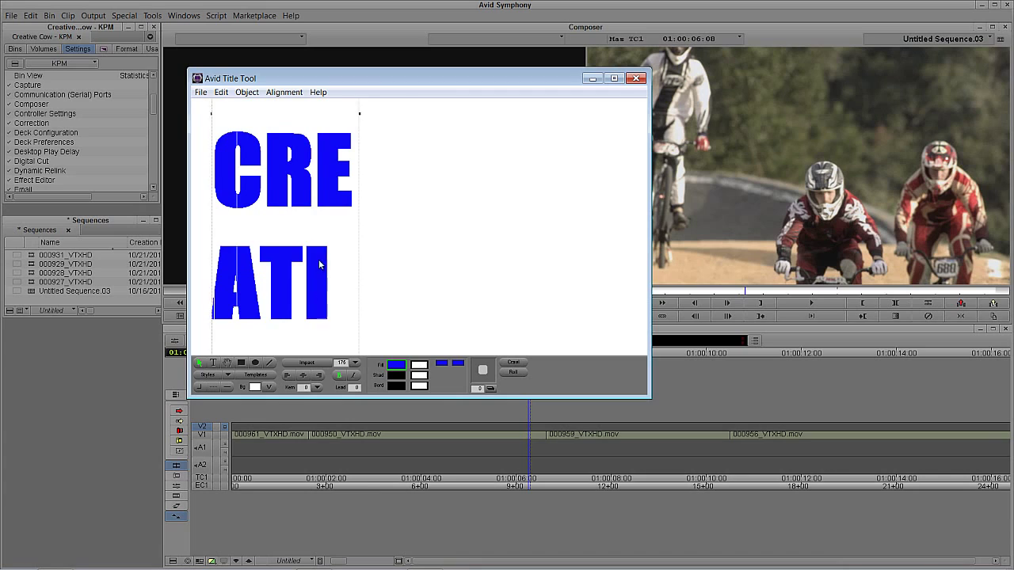
{"action": "left_click_drag", "start_coordinate": [354, 315], "coordinate": [637, 301]}
{"action": "left_click_drag", "start_coordinate": [367, 195], "coordinate": [374, 252]}
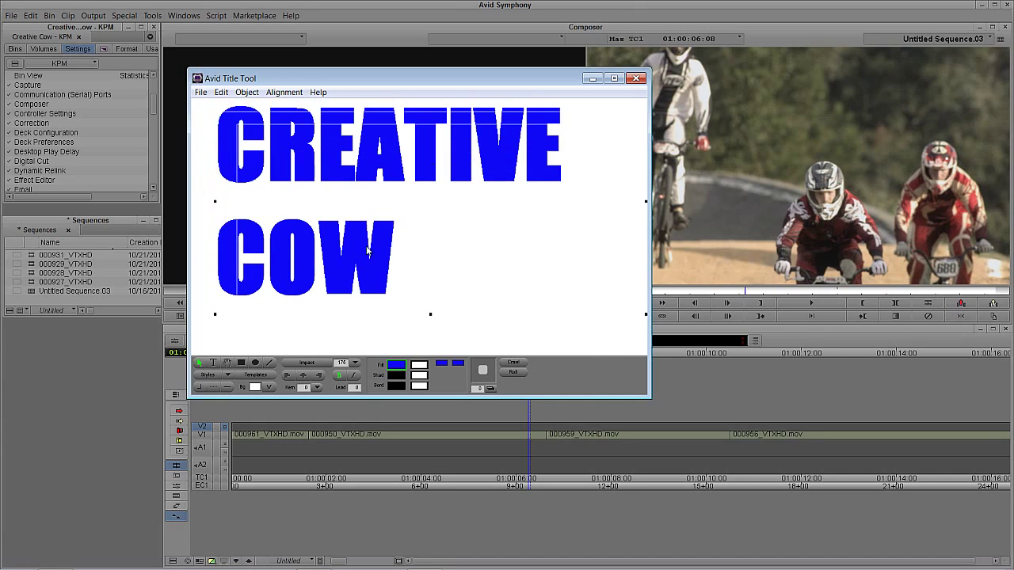
Step: Set the leading to -80, centre the two text lines and reposition the text block in the middle of the frame
{"action": "left_click", "coordinate": [354, 388]}
{"action": "left_click_drag", "start_coordinate": [354, 388], "coordinate": [300, 349]}
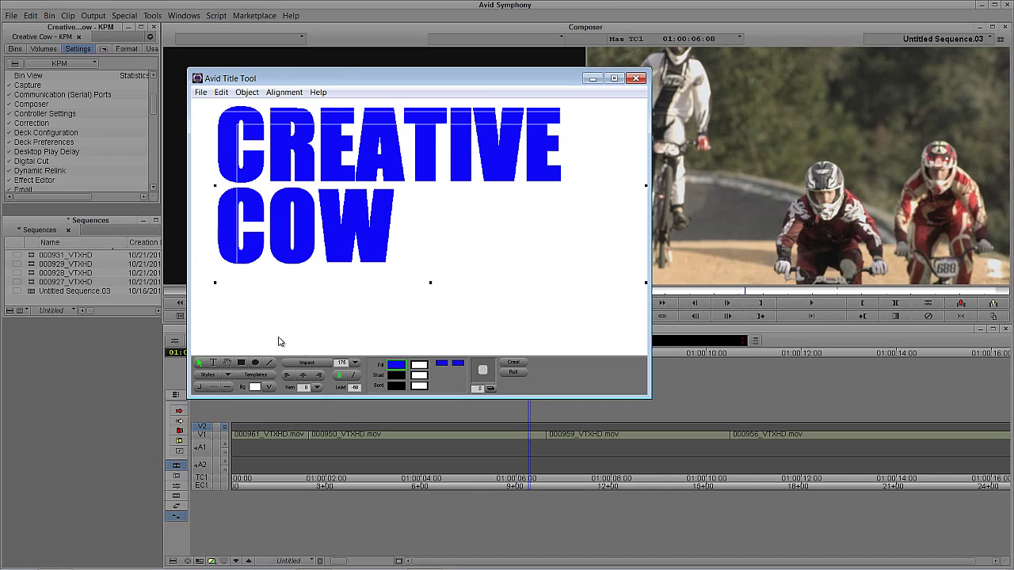
{"action": "left_click", "coordinate": [301, 374]}
{"action": "left_click_drag", "start_coordinate": [394, 213], "coordinate": [391, 260]}
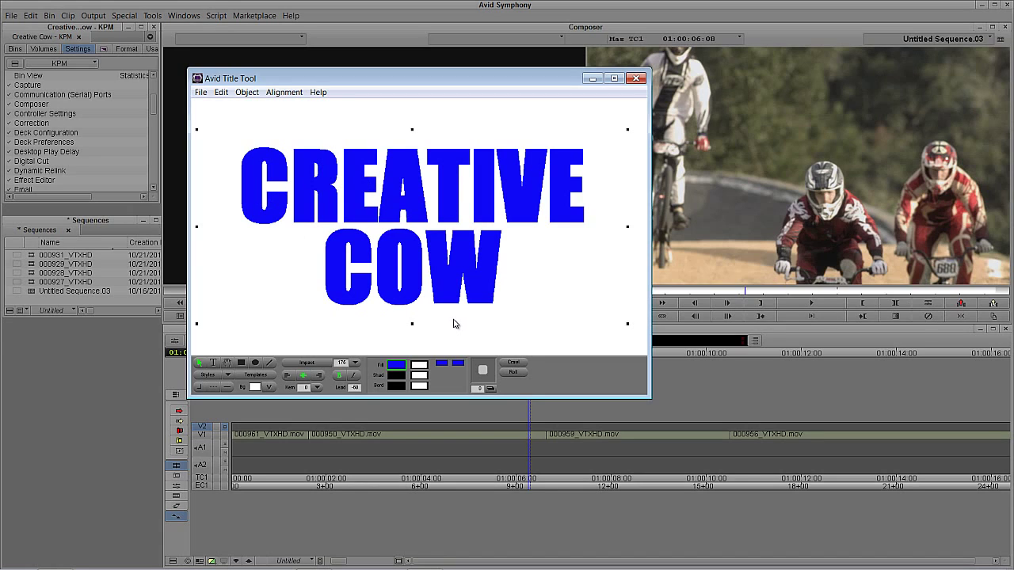
{"action": "left_click", "coordinate": [400, 380]}
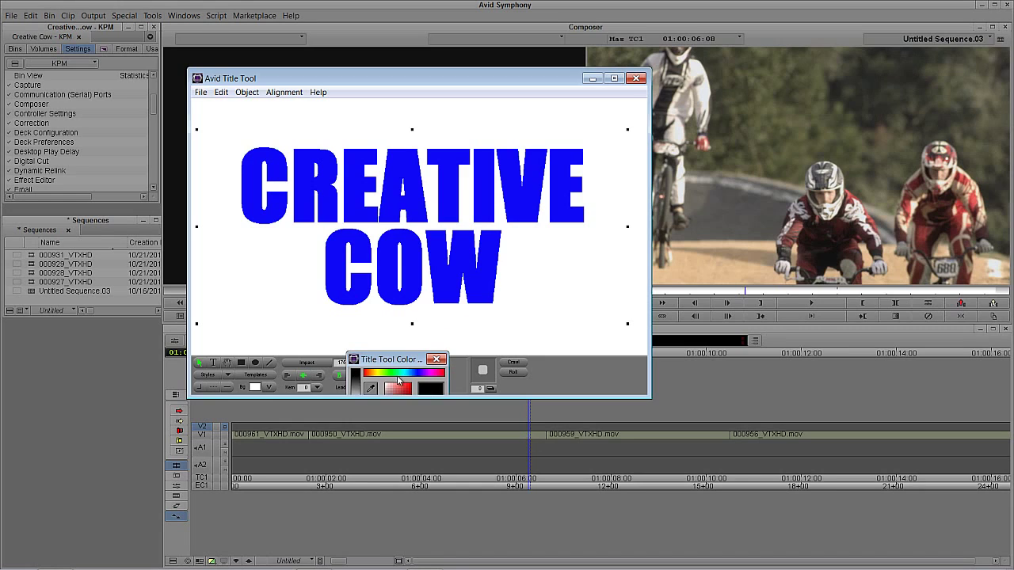
{"action": "left_click_drag", "start_coordinate": [398, 362], "coordinate": [285, 296]}
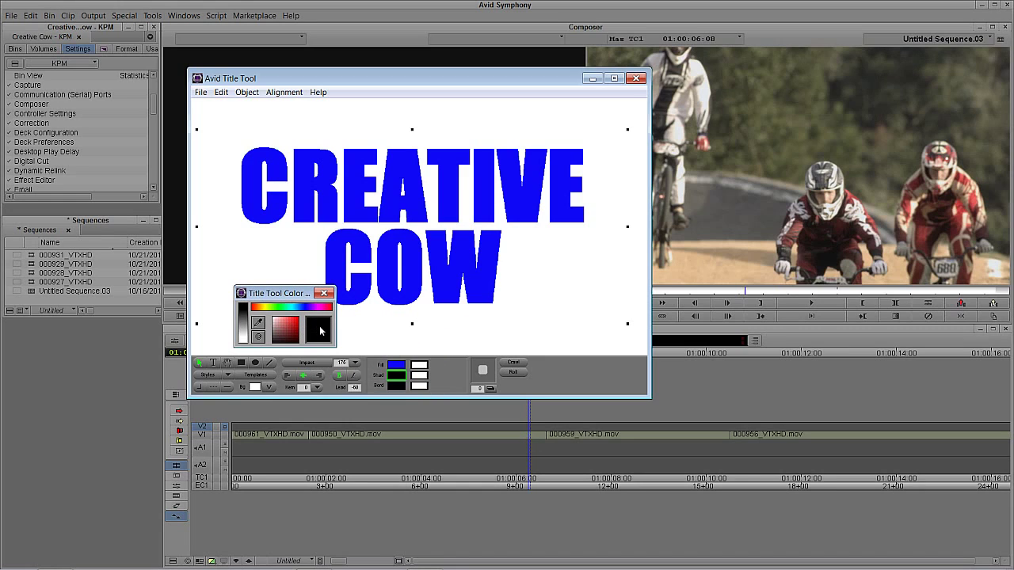
{"action": "left_click", "coordinate": [324, 293]}
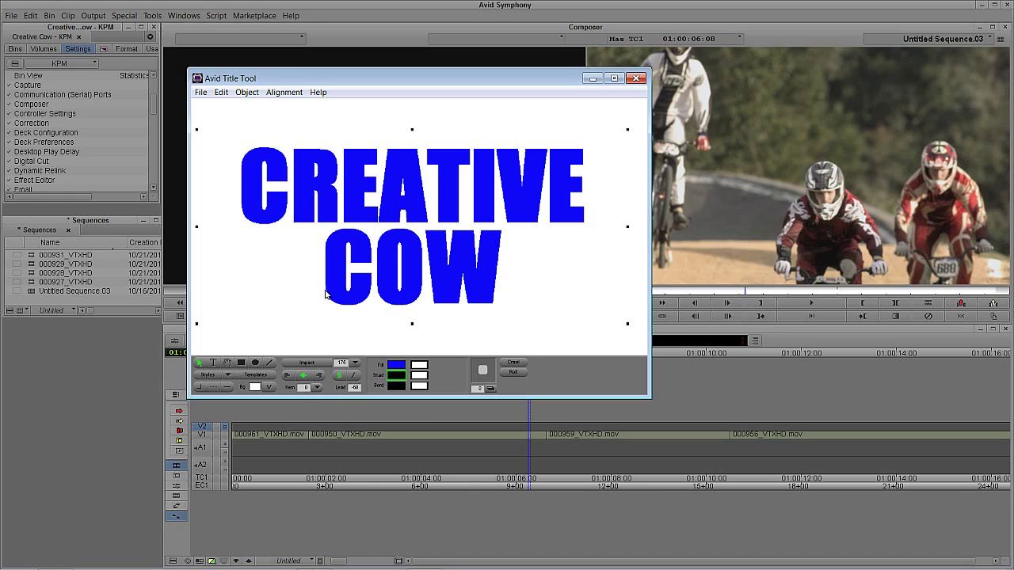
Step: Give the text a gradient fill from blue to red and adjust the gradient's direction
{"action": "left_click", "coordinate": [398, 368]}
{"action": "left_click_drag", "start_coordinate": [376, 346], "coordinate": [270, 306]}
{"action": "left_click", "coordinate": [336, 307]}
{"action": "left_click", "coordinate": [457, 363]}
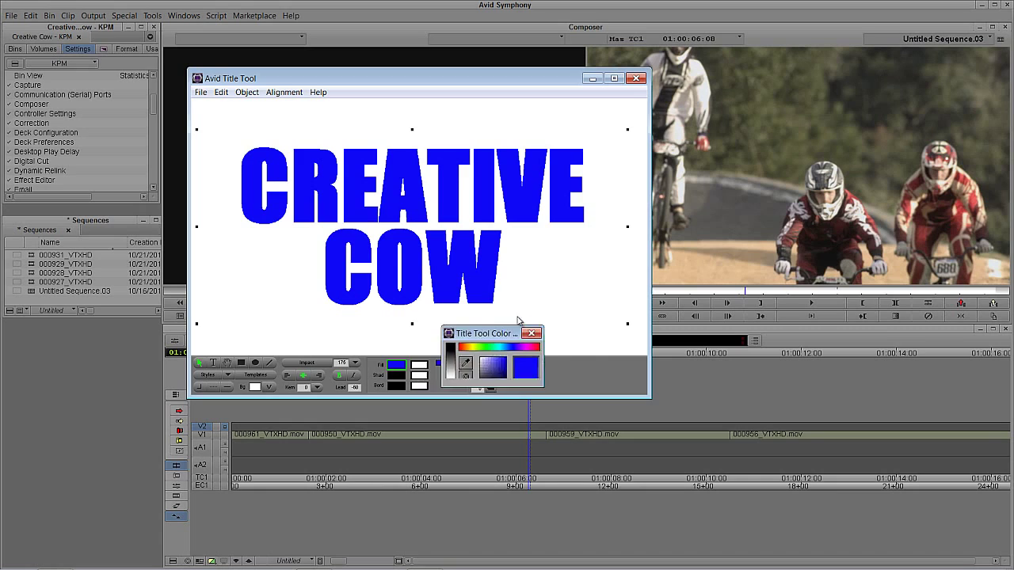
{"action": "left_click", "coordinate": [595, 321]}
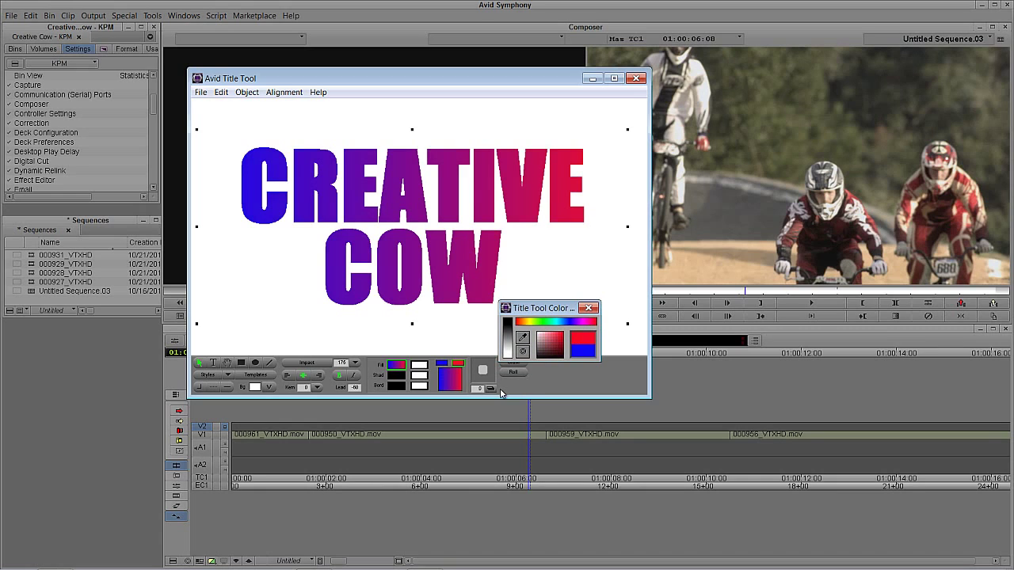
{"action": "left_click", "coordinate": [588, 308]}
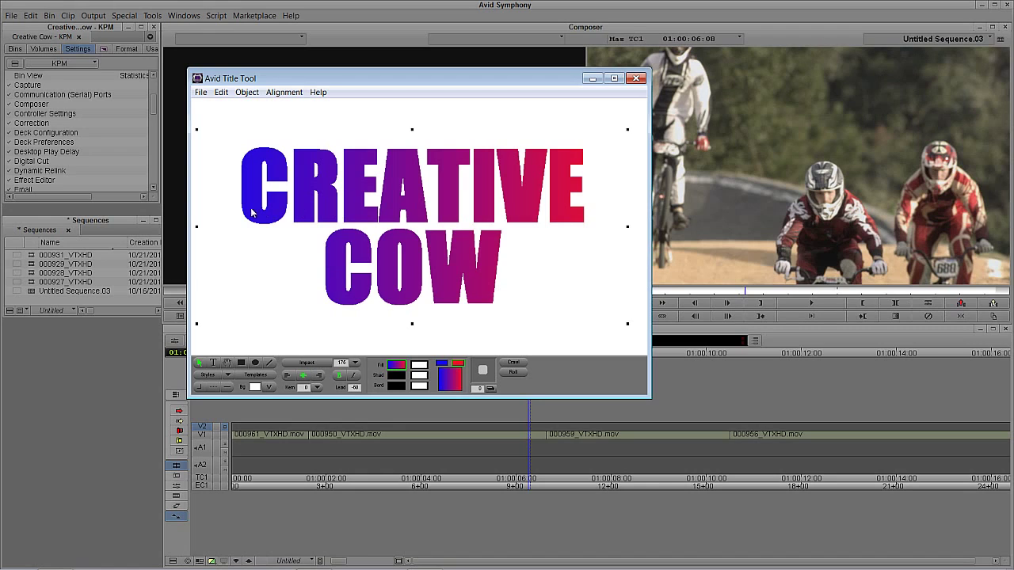
{"action": "left_click", "coordinate": [451, 383]}
{"action": "left_click_drag", "start_coordinate": [448, 384], "coordinate": [456, 381]}
Step: Close the current title without saving and start a new title with the Title Tool
{"action": "left_click", "coordinate": [635, 77]}
{"action": "left_click", "coordinate": [413, 258]}
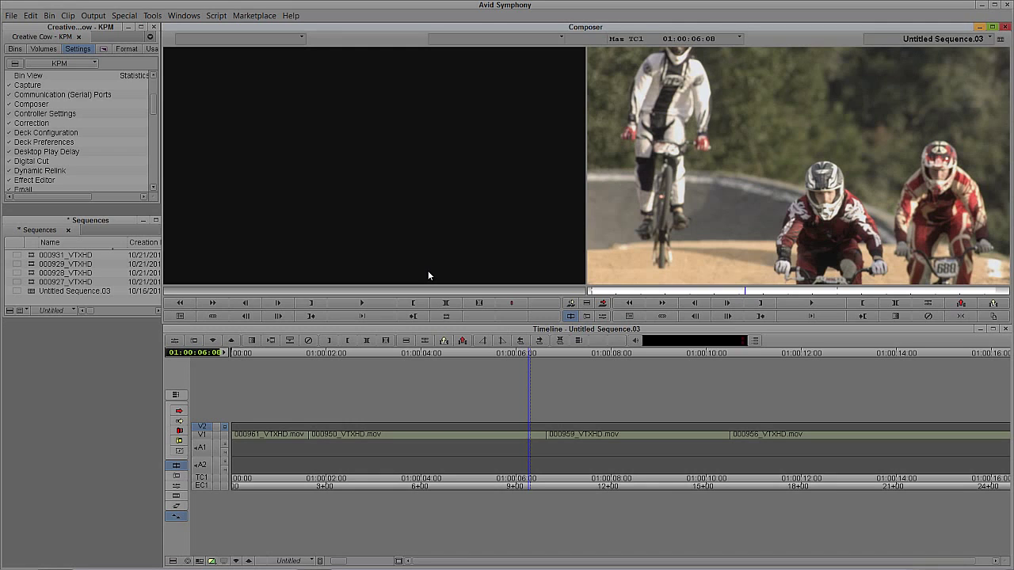
{"action": "left_click", "coordinate": [68, 15]}
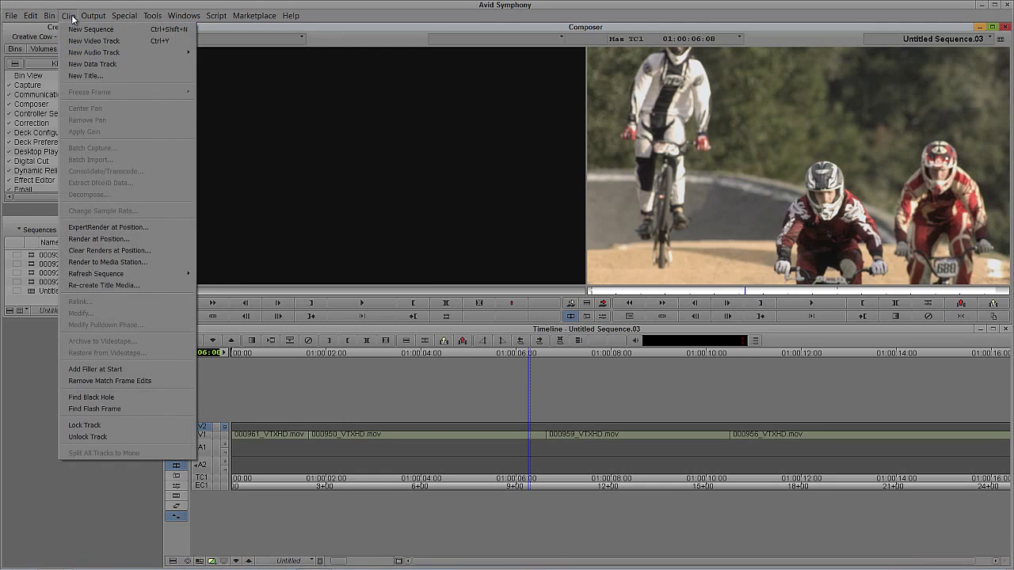
{"action": "left_click", "coordinate": [79, 75]}
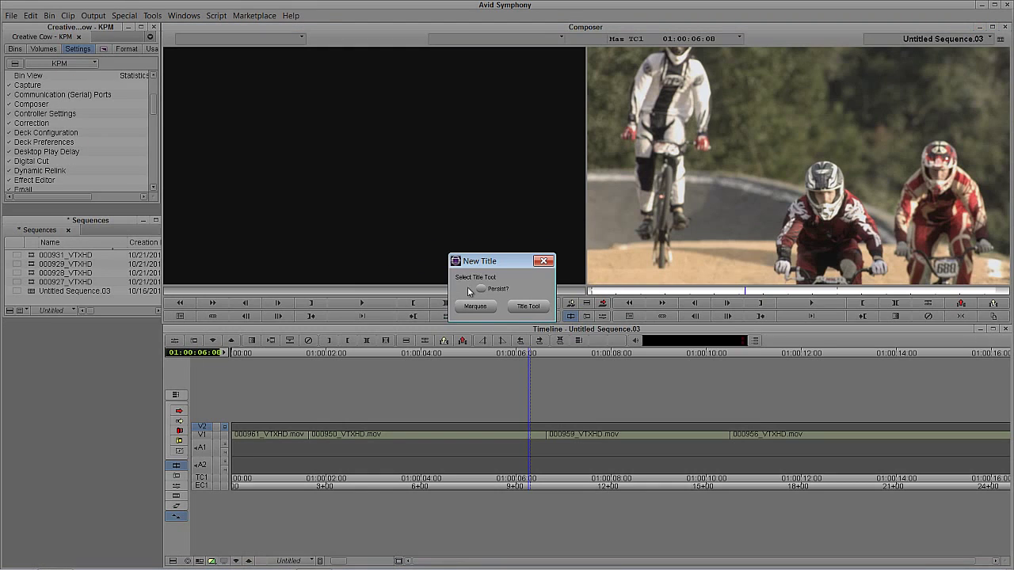
{"action": "left_click", "coordinate": [523, 304]}
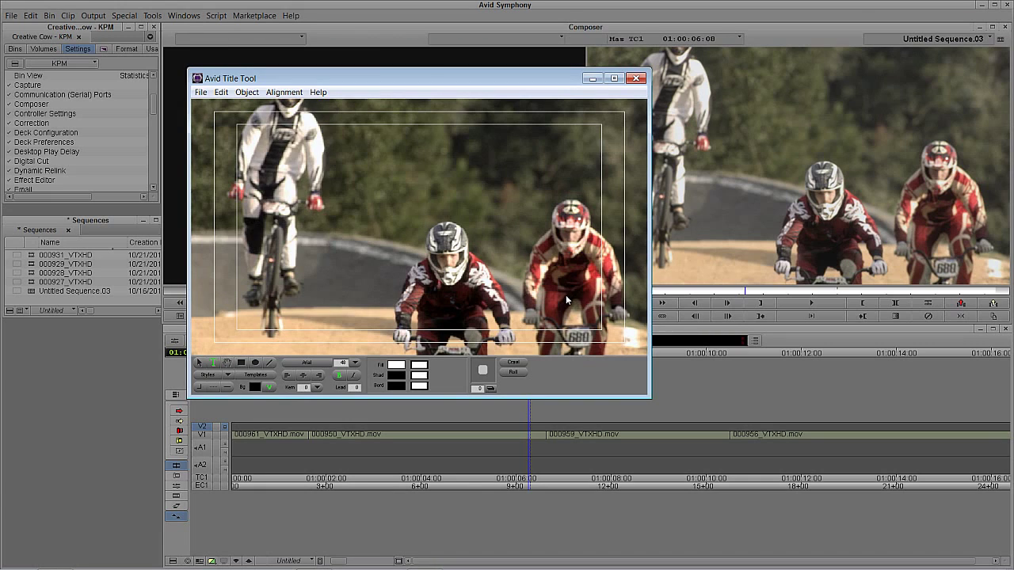
Step: Enter the presenter's full name as the first text line over the video, in mixed case
{"action": "left_click", "coordinate": [270, 236]}
{"action": "type", "text": "KEVIN"}
{"action": "key", "text": "BackSpace"}
{"action": "key", "text": "BackSpace"}
{"action": "key", "text": "BackSpace"}
{"action": "key", "text": "BackSpace"}
{"action": "key", "text": "BackSpace"}
{"action": "key", "text": "Caps_Lock"}
{"action": "type", "text": "Kevin p"}
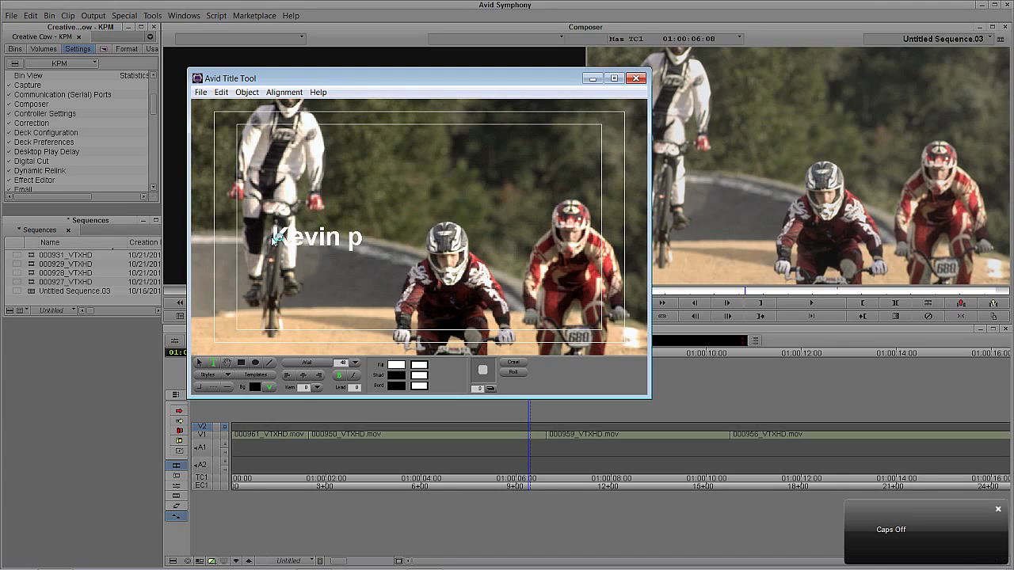
{"action": "key", "text": "BackSpace"}
{"action": "type", "text": "P McAuliffe"}
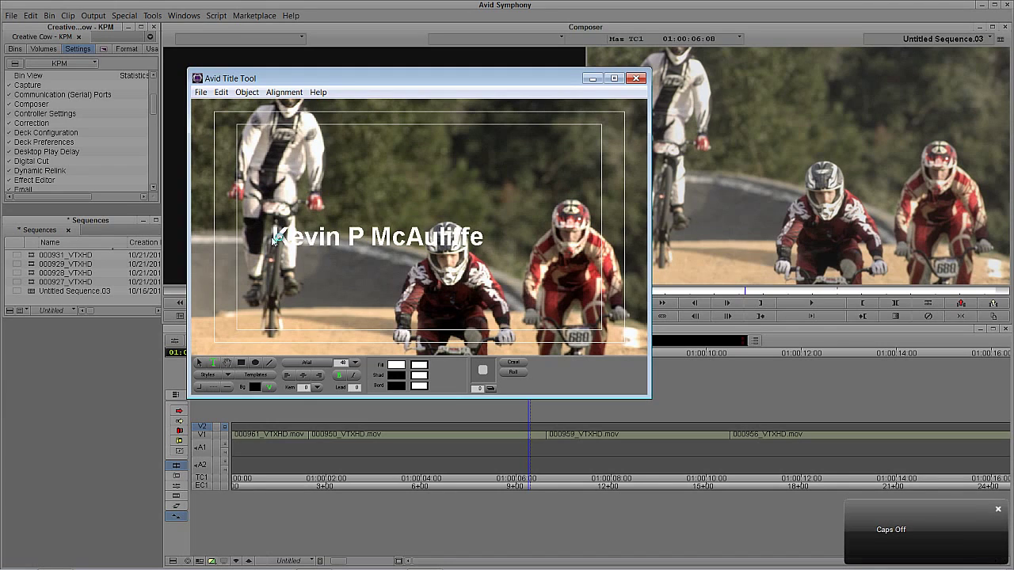
Step: Add a second text line reading "Trainer, Creative Cow" below the name
{"action": "key", "text": "Return"}
{"action": "type", "text": "Train"}
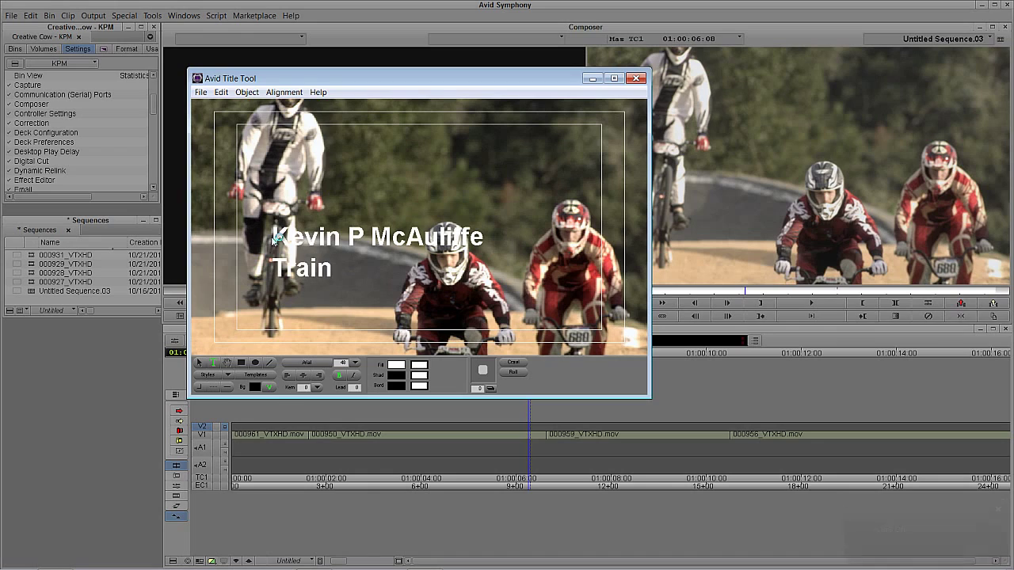
{"action": "type", "text": "er, Creat"}
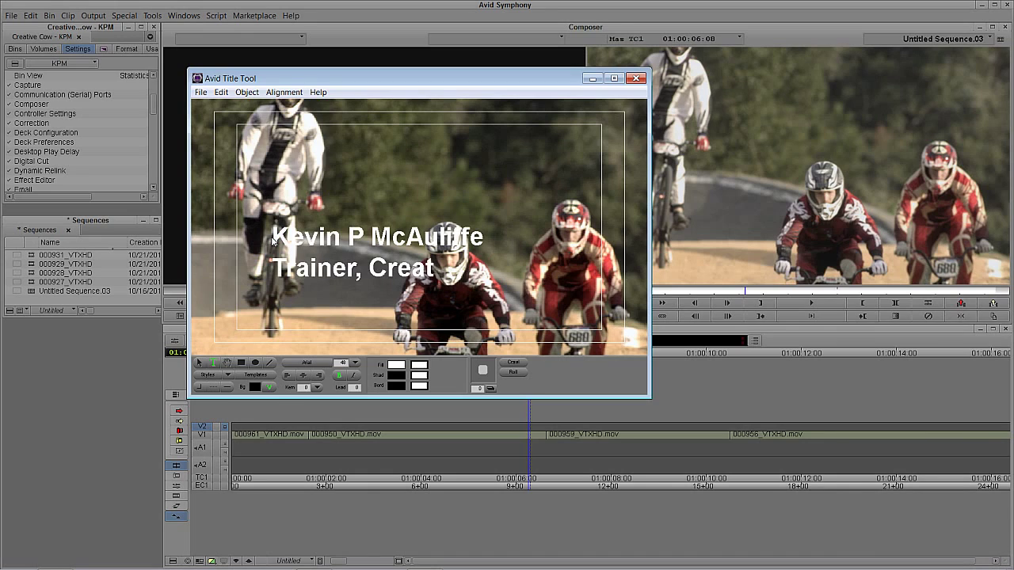
{"action": "type", "text": "ive Cow"}
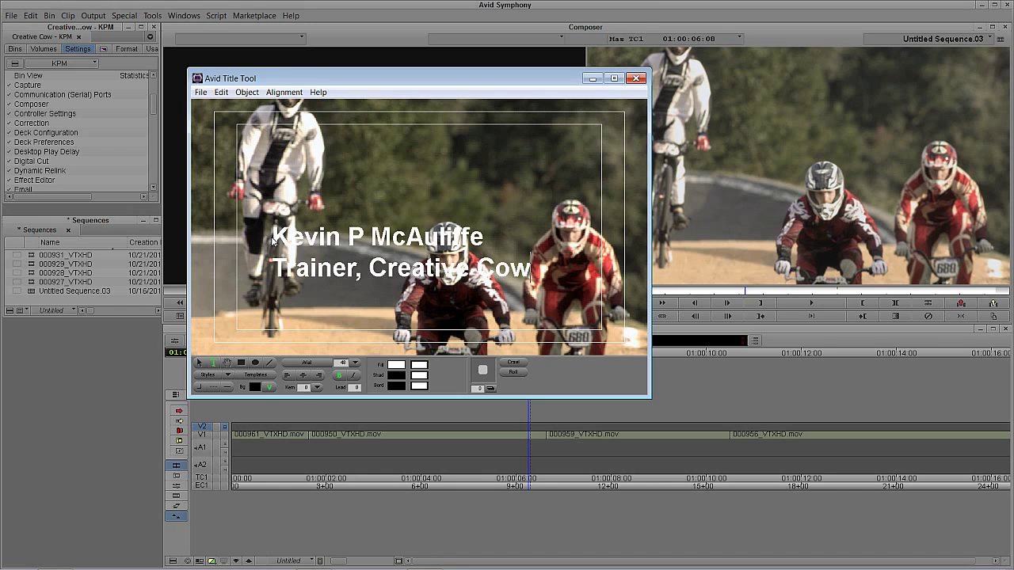
Step: Change the font of the two-line name title to Impact
{"action": "left_click", "coordinate": [199, 362]}
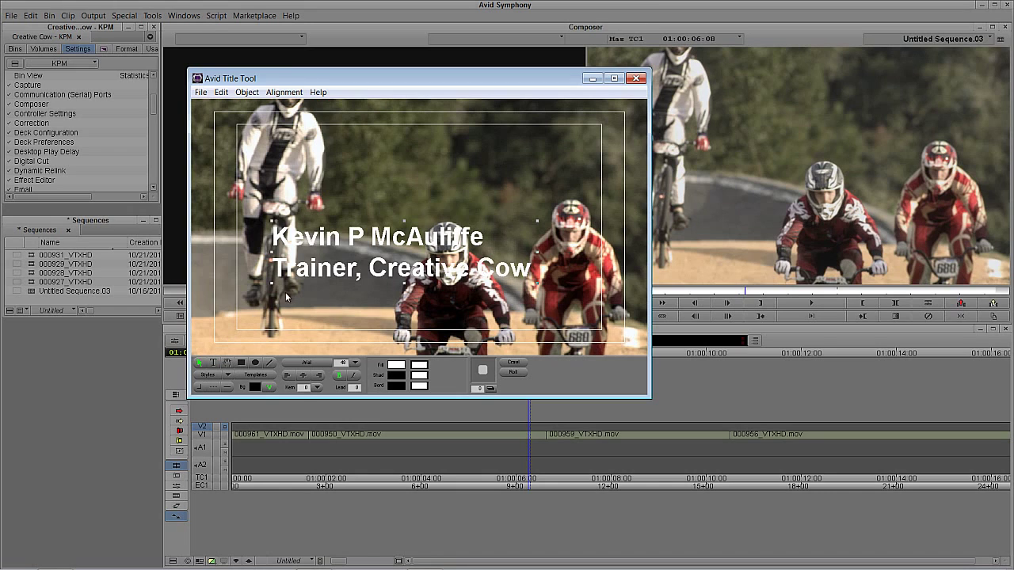
{"action": "left_click", "coordinate": [306, 363]}
{"action": "scroll", "coordinate": [306, 364], "scroll_direction": "down", "scroll_amount": 10}
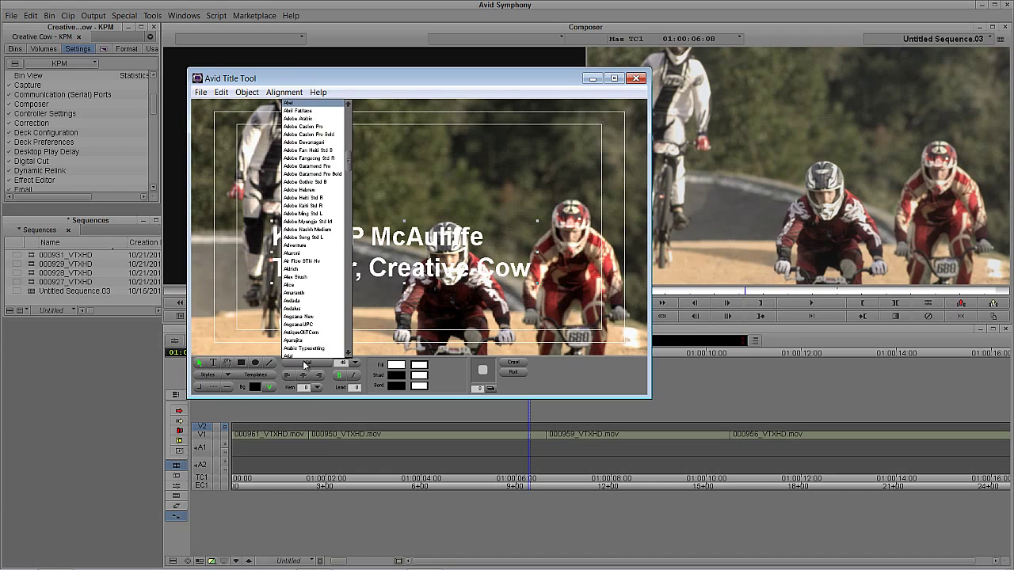
{"action": "scroll", "coordinate": [306, 365], "scroll_direction": "down", "scroll_amount": 15}
{"action": "left_click", "coordinate": [306, 365]}
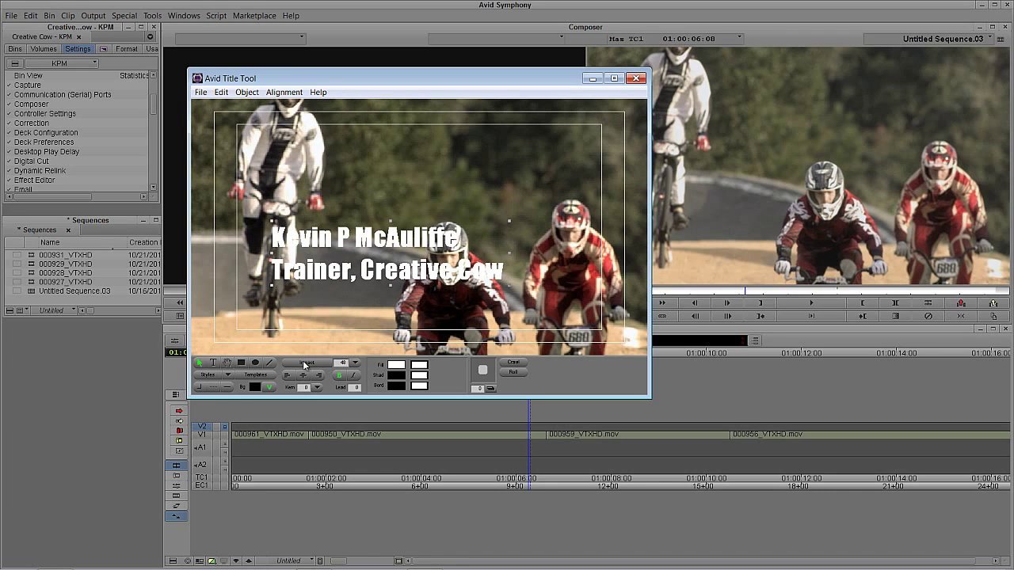
Step: Set the leading to -20 and move the text block to the lower-left corner of the title-safe area
{"action": "left_click", "coordinate": [355, 389]}
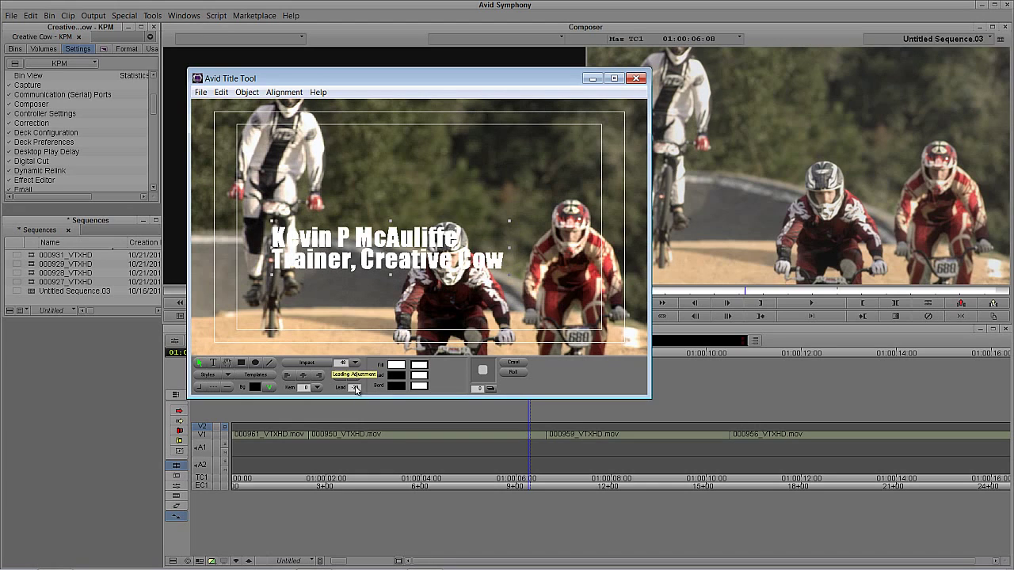
{"action": "left_click_drag", "start_coordinate": [320, 262], "coordinate": [315, 314]}
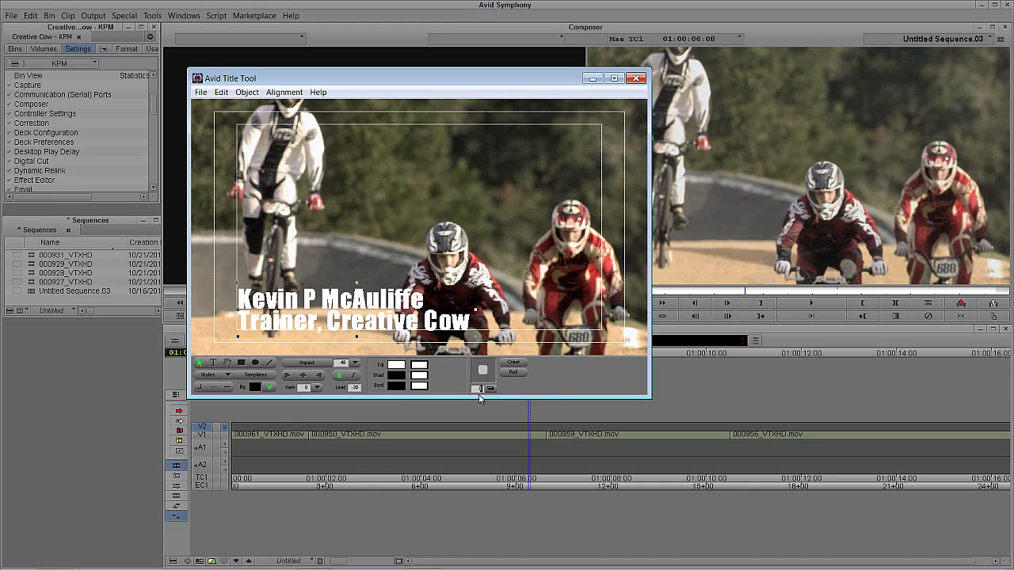
Step: Add a drop shadow to the name title and apply a shadow softness of 4
{"action": "left_click_drag", "start_coordinate": [502, 388], "coordinate": [504, 389]}
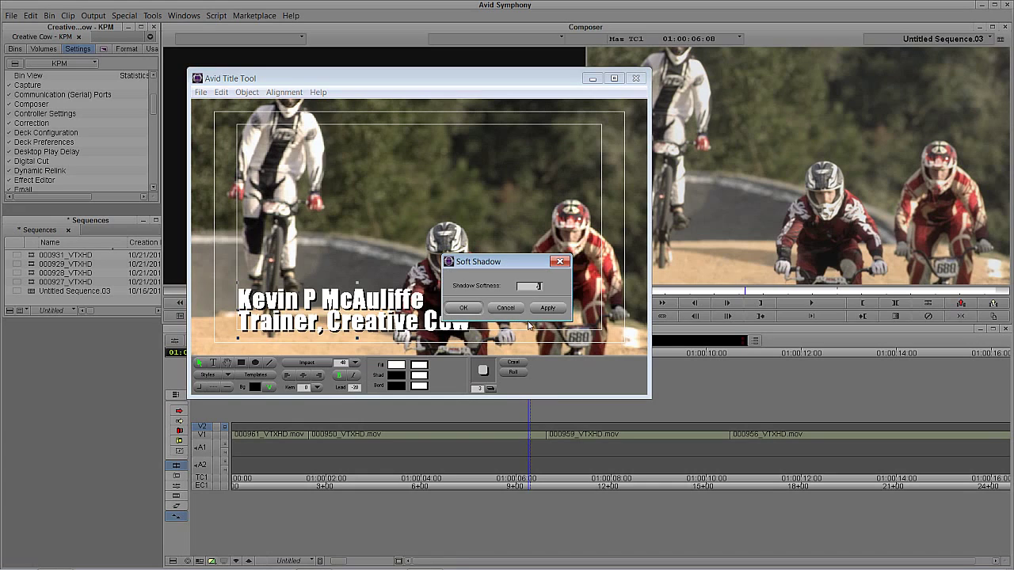
{"action": "left_click", "coordinate": [547, 309]}
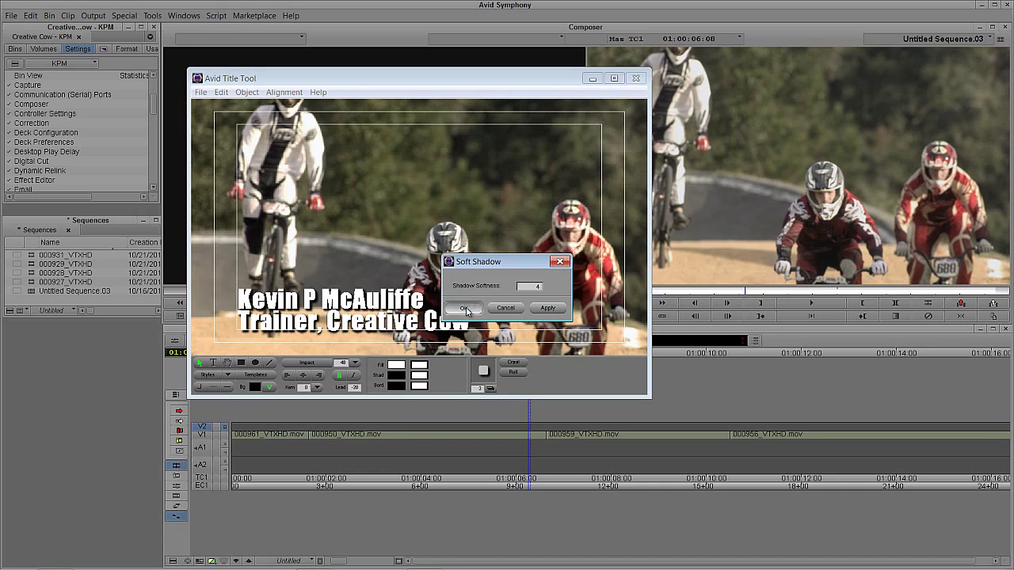
{"action": "left_click", "coordinate": [463, 309]}
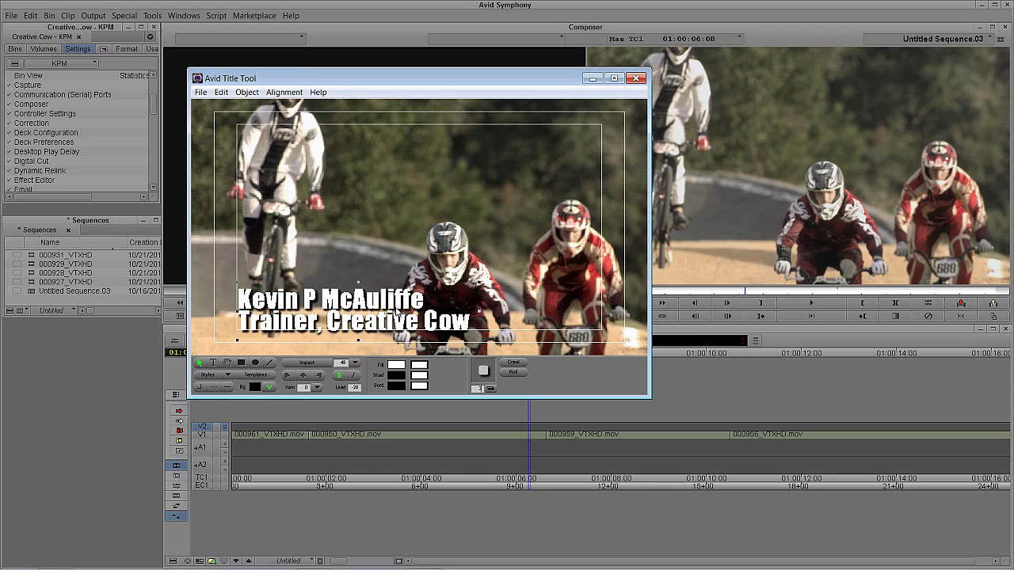
Step: Draw a wide, thin rectangle across the frame above the name title, spanning nearly the full action-safe width
{"action": "left_click", "coordinate": [241, 363]}
{"action": "left_click_drag", "start_coordinate": [210, 205], "coordinate": [615, 241]}
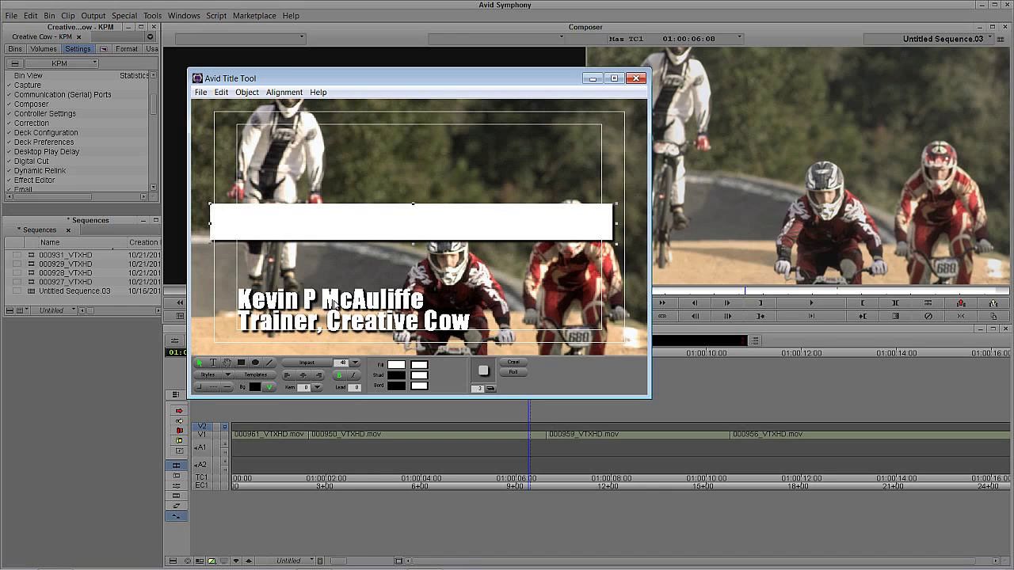
Step: Remove the drop shadow from the white rectangle by setting its shadow depth to 0
{"action": "left_click", "coordinate": [480, 391]}
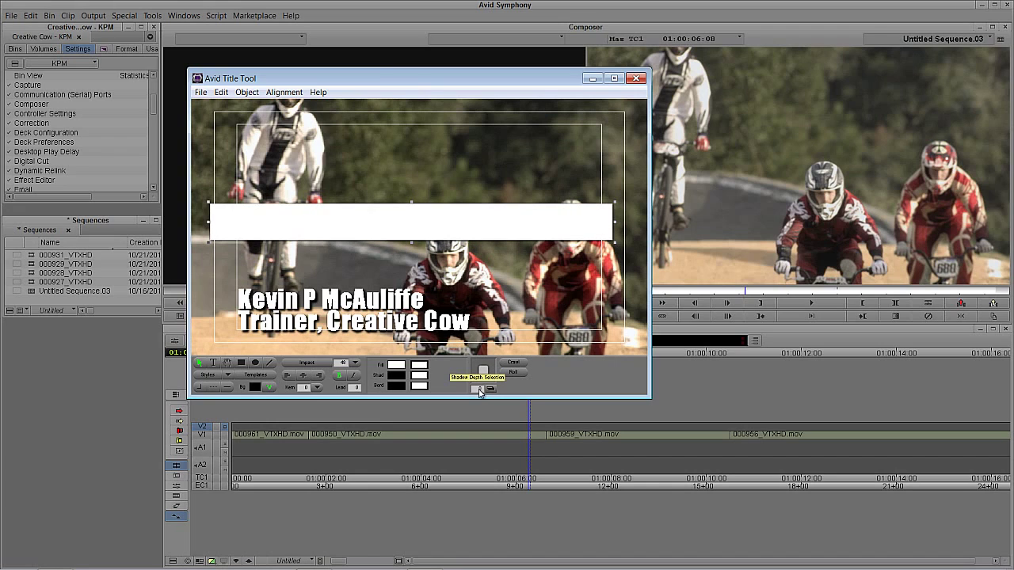
{"action": "left_click", "coordinate": [479, 390]}
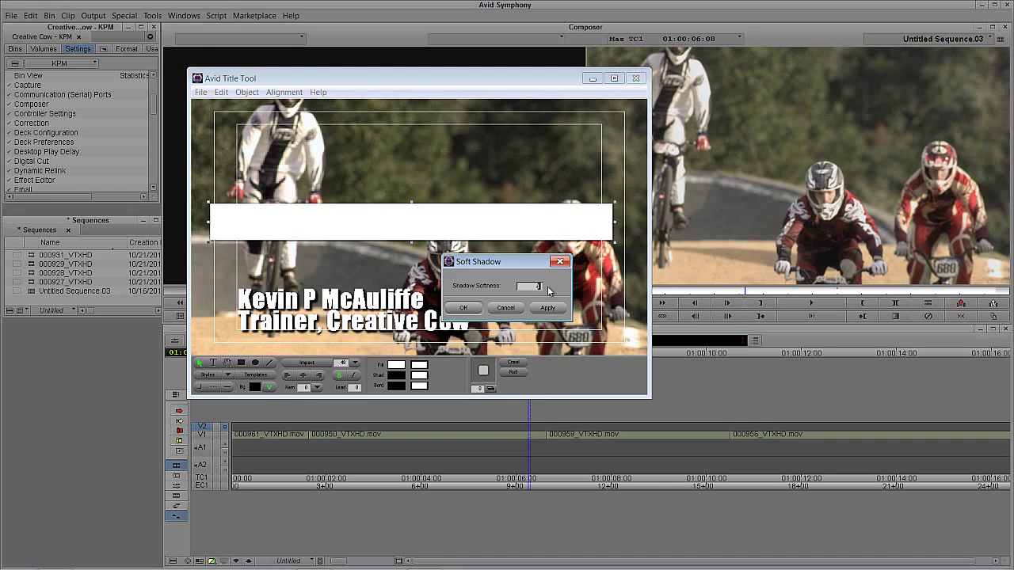
{"action": "key", "text": "Return"}
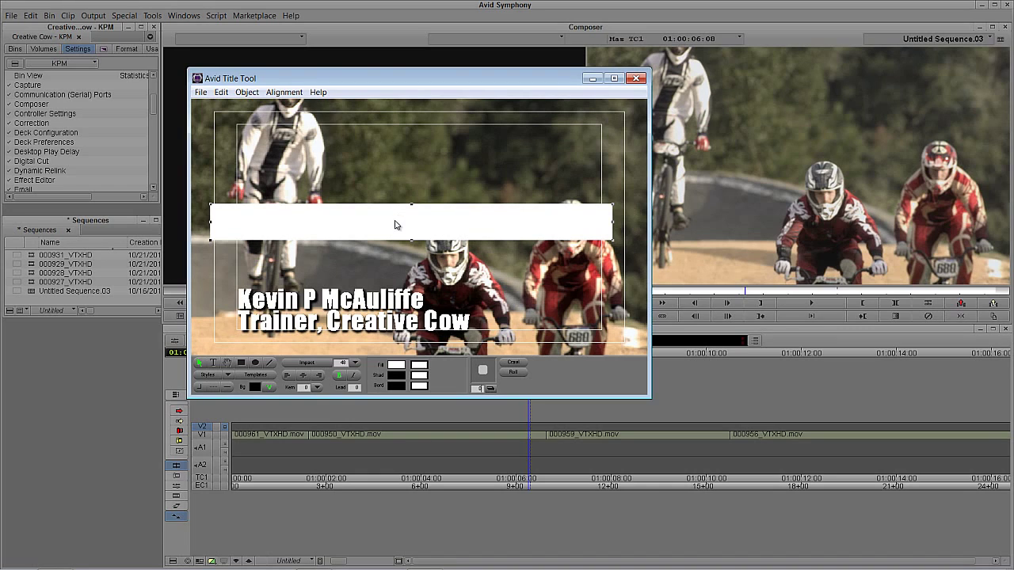
Step: Change the rectangle's fill color to a saturated pure blue
{"action": "left_click_drag", "start_coordinate": [396, 367], "coordinate": [532, 342]}
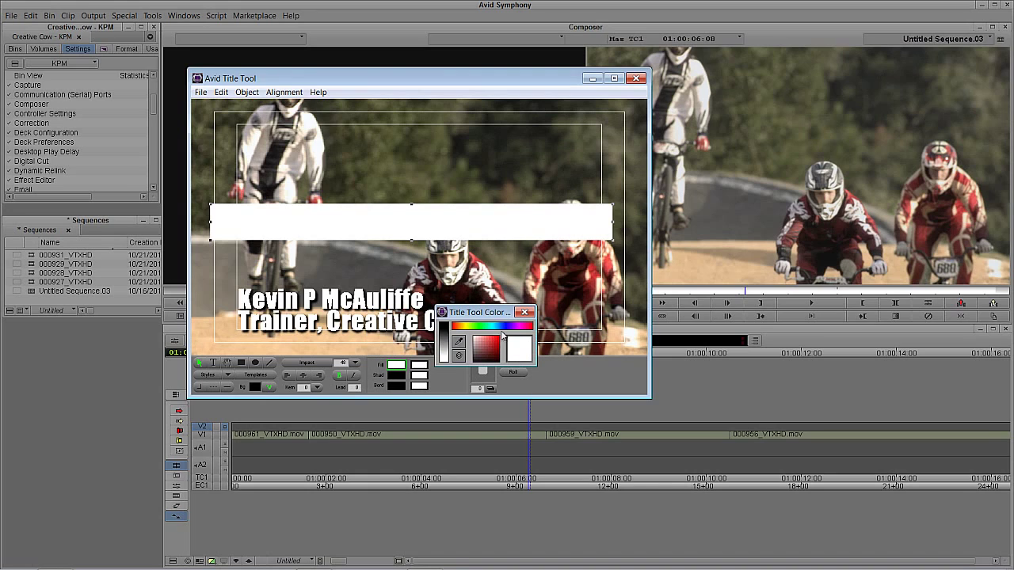
{"action": "left_click", "coordinate": [493, 341]}
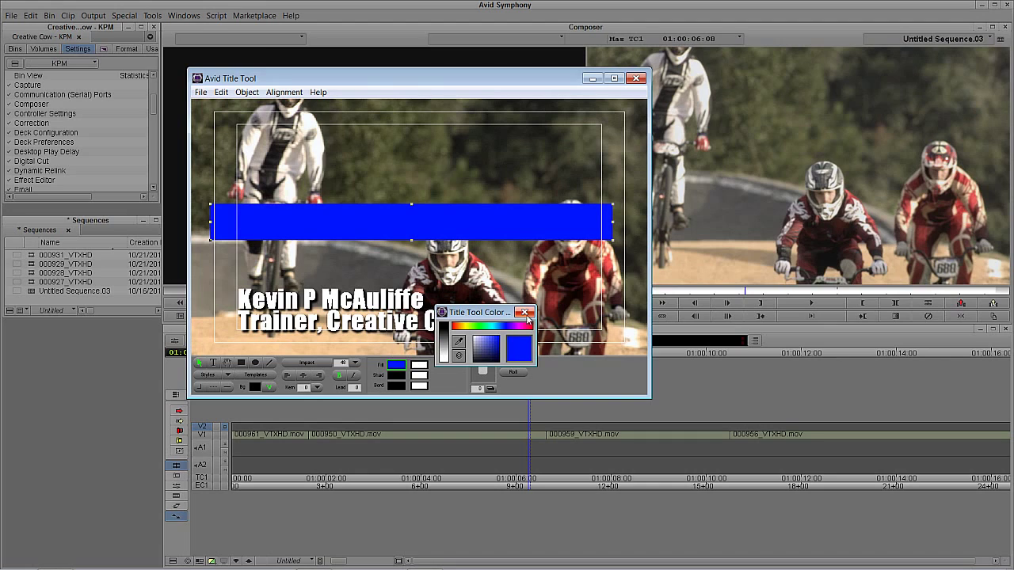
{"action": "left_click", "coordinate": [524, 312]}
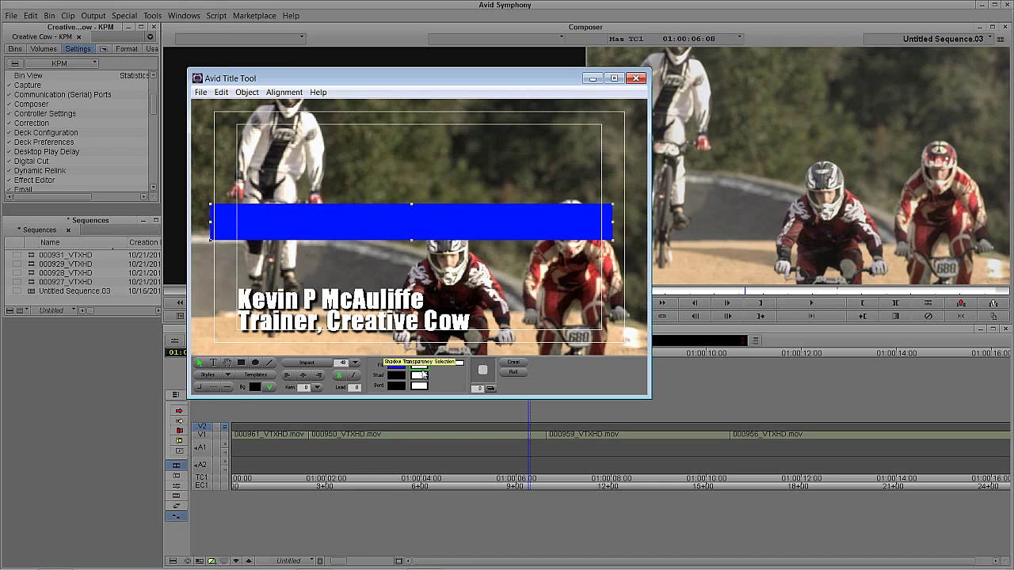
{"action": "left_click", "coordinate": [400, 368]}
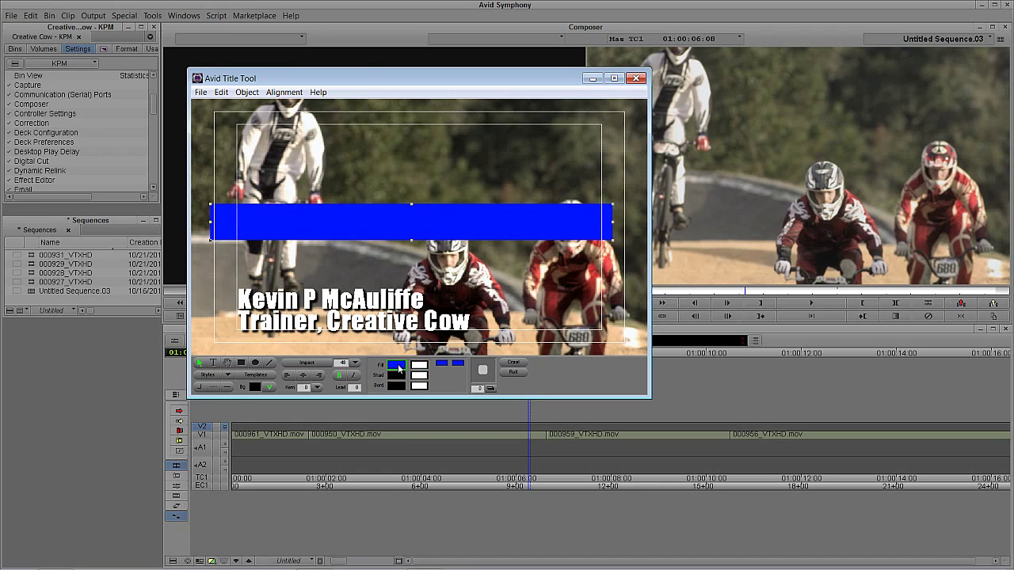
{"action": "left_click", "coordinate": [398, 366]}
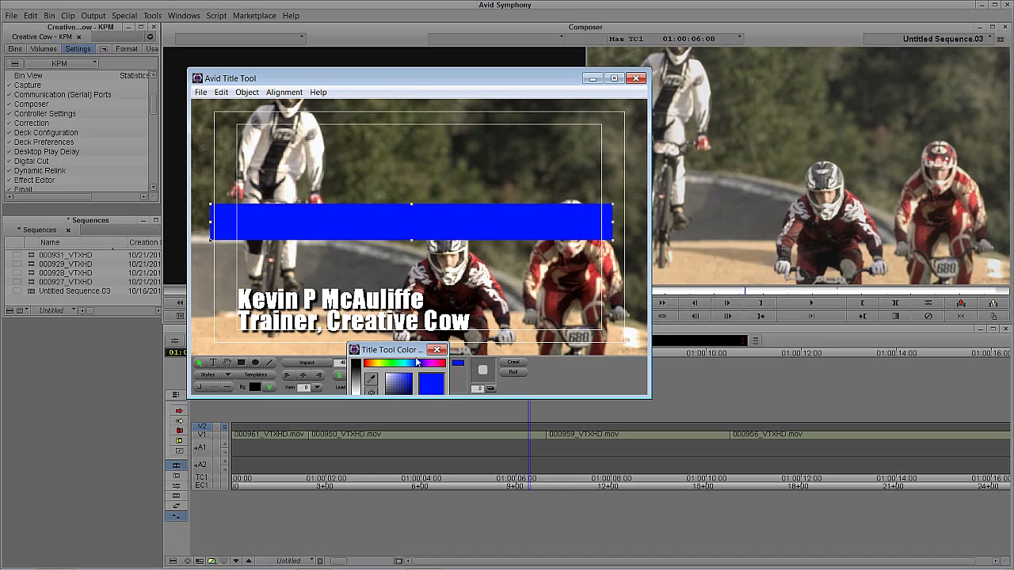
{"action": "left_click", "coordinate": [434, 351]}
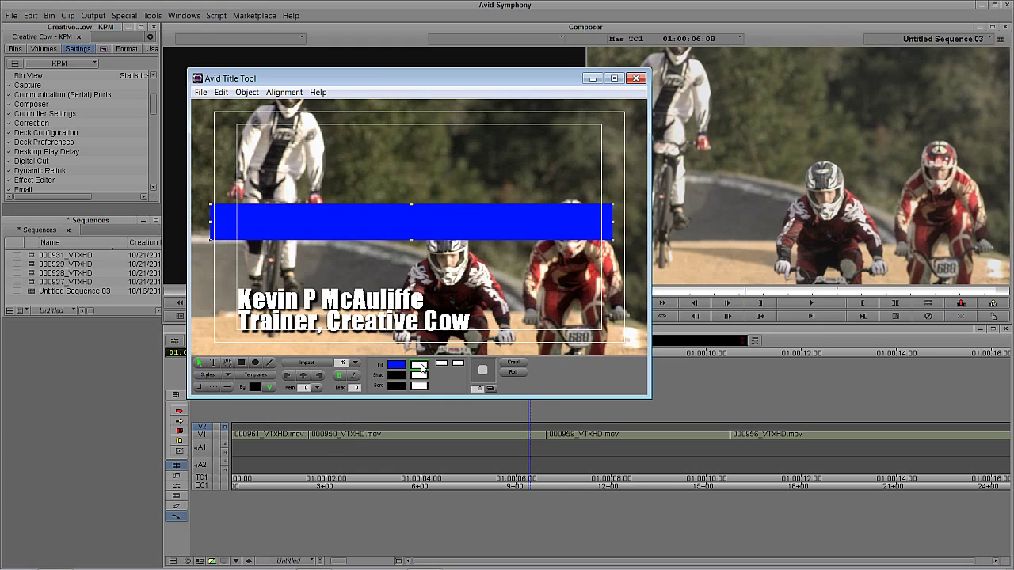
Step: Try a fill transparency of 50 on the blue bar and reset it to 0
{"action": "left_click", "coordinate": [422, 367]}
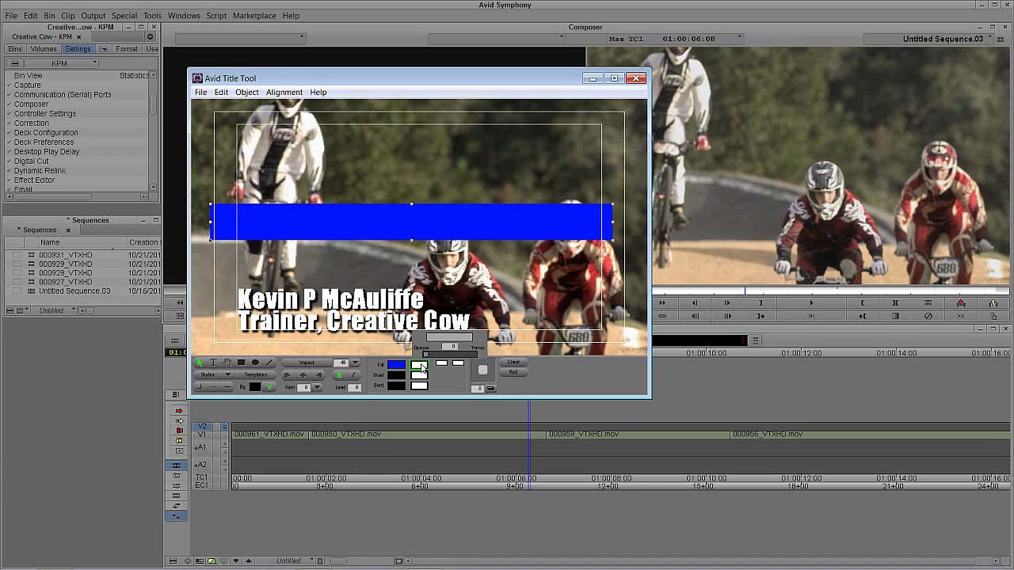
{"action": "left_click_drag", "start_coordinate": [422, 366], "coordinate": [451, 359]}
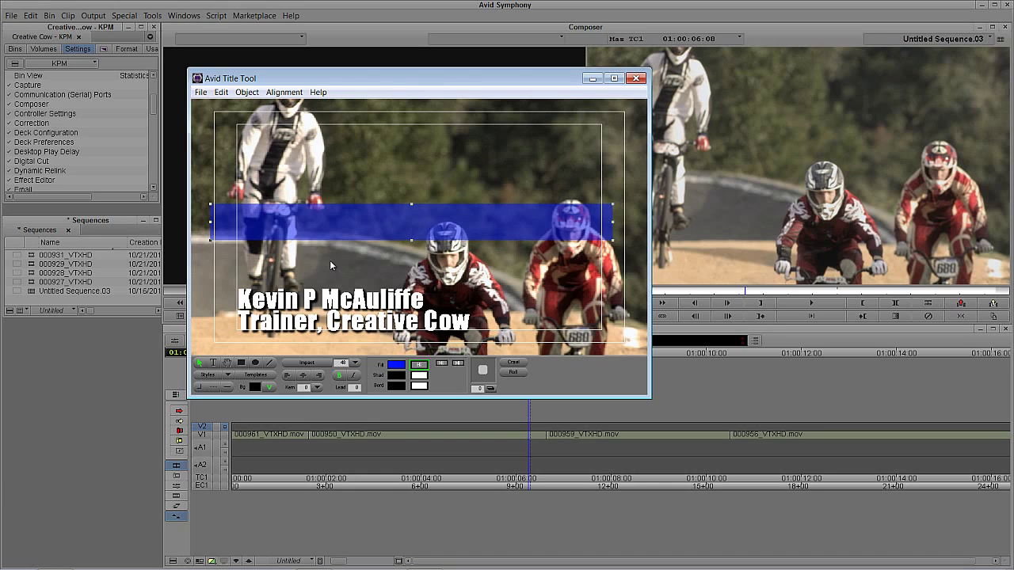
{"action": "left_click", "coordinate": [426, 369]}
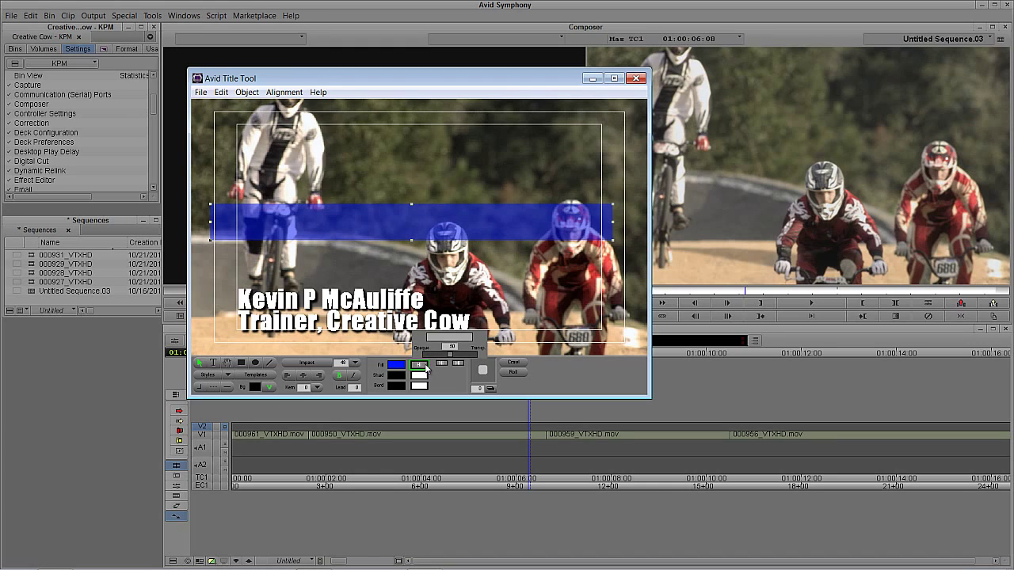
{"action": "left_click_drag", "start_coordinate": [426, 369], "coordinate": [423, 358]}
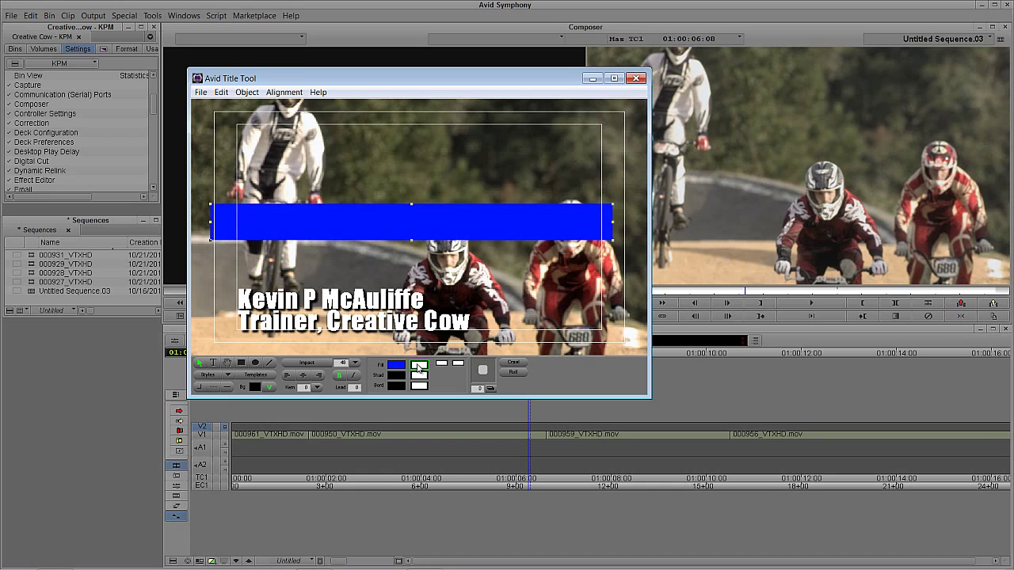
{"action": "left_click", "coordinate": [419, 369]}
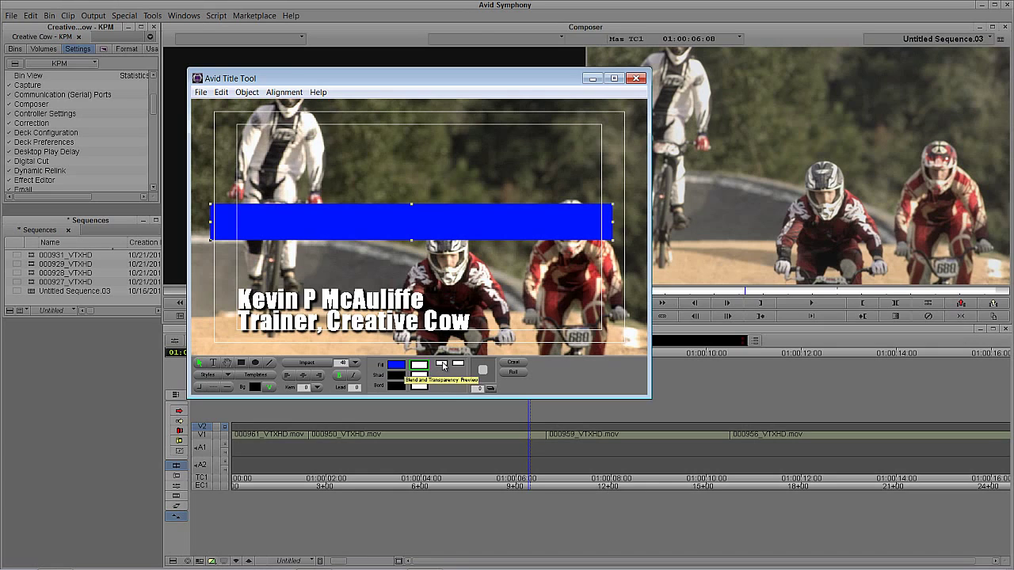
Step: Blend the bar's fill transparency from 0 to 100 and turn the gradient vertical, solid along the bar's lower edge
{"action": "left_click", "coordinate": [442, 365]}
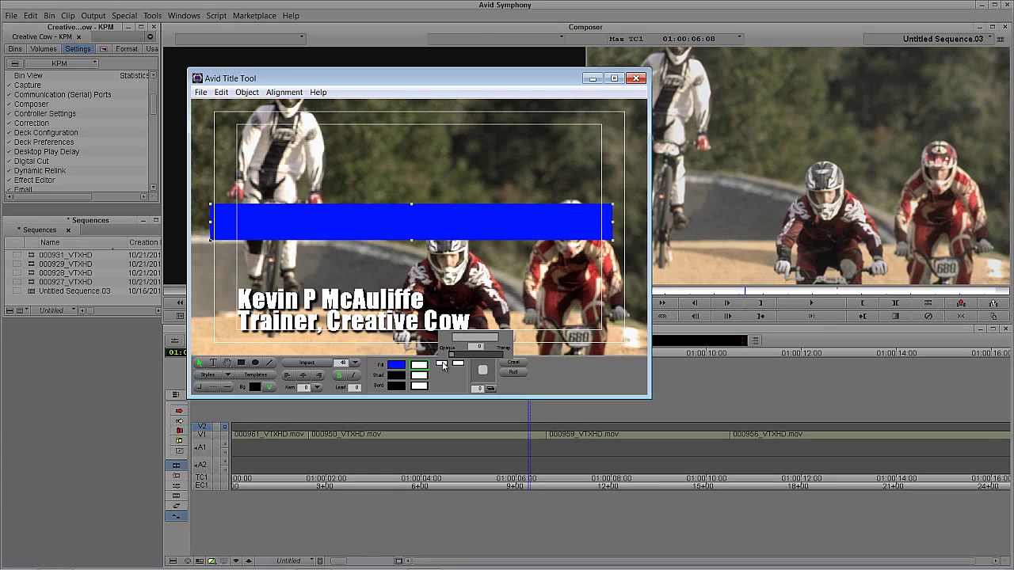
{"action": "left_click_drag", "start_coordinate": [442, 364], "coordinate": [450, 366]}
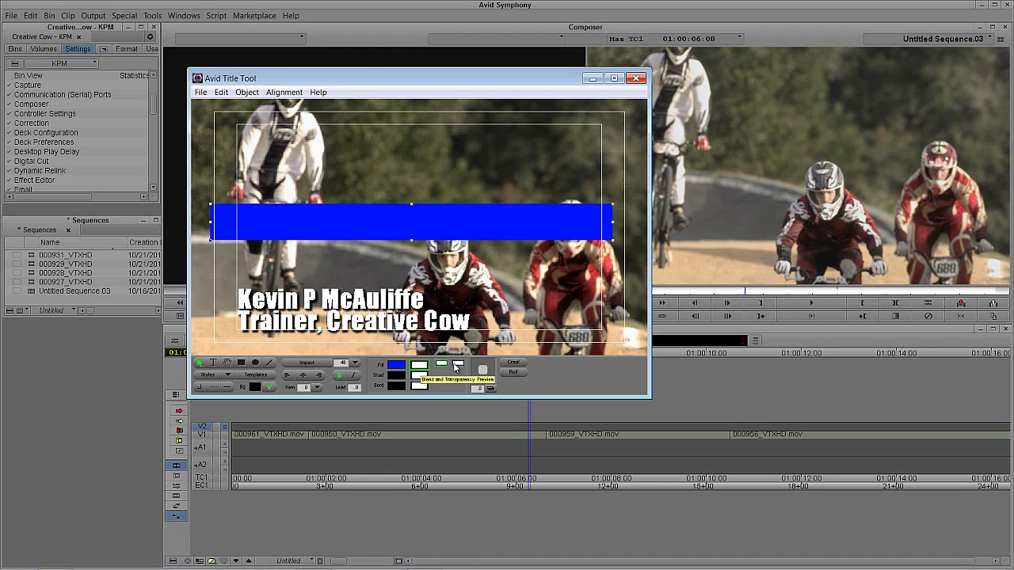
{"action": "left_click", "coordinate": [459, 366]}
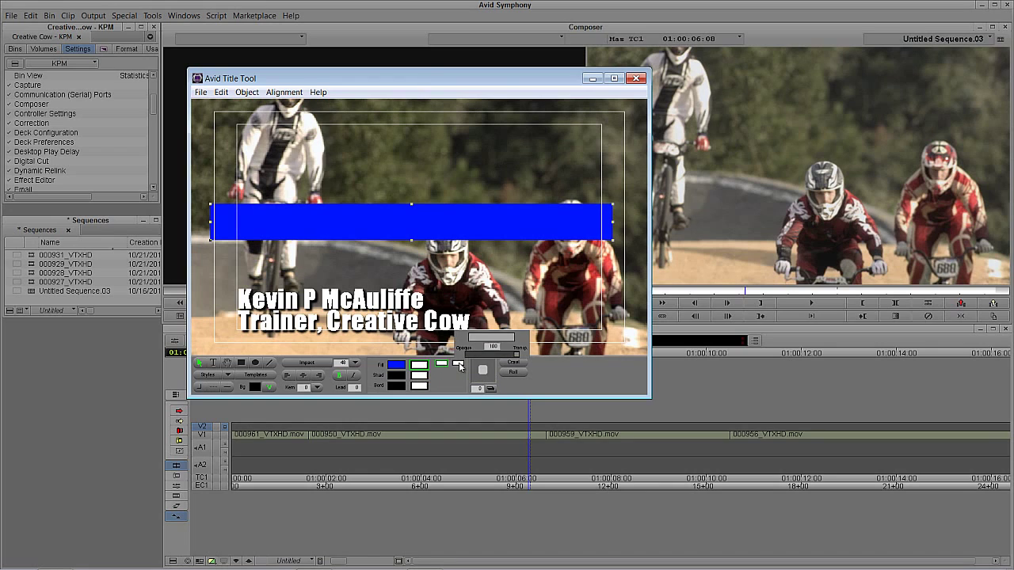
{"action": "left_click", "coordinate": [441, 366]}
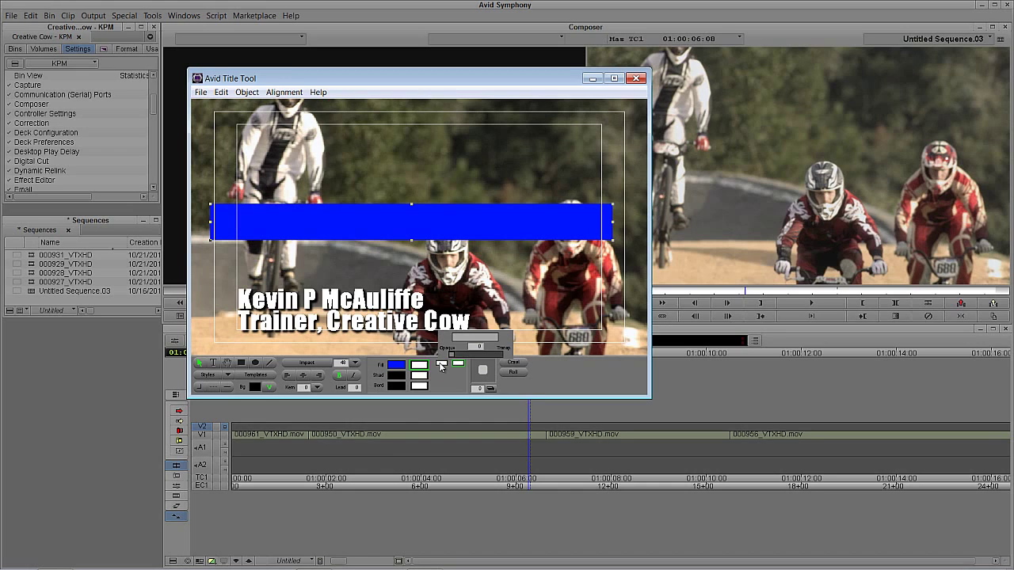
{"action": "left_click", "coordinate": [457, 366]}
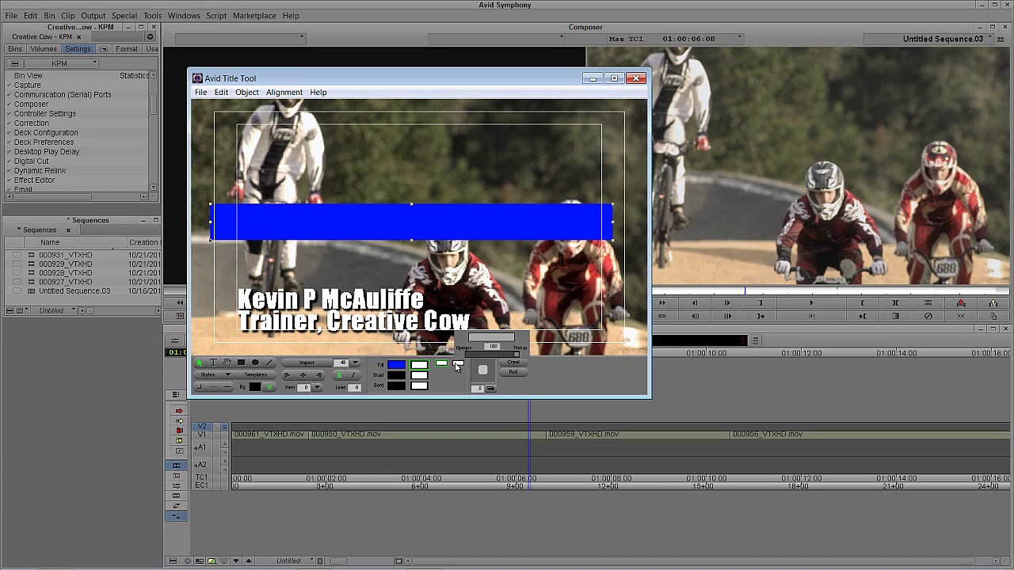
{"action": "left_click_drag", "start_coordinate": [457, 366], "coordinate": [523, 356]}
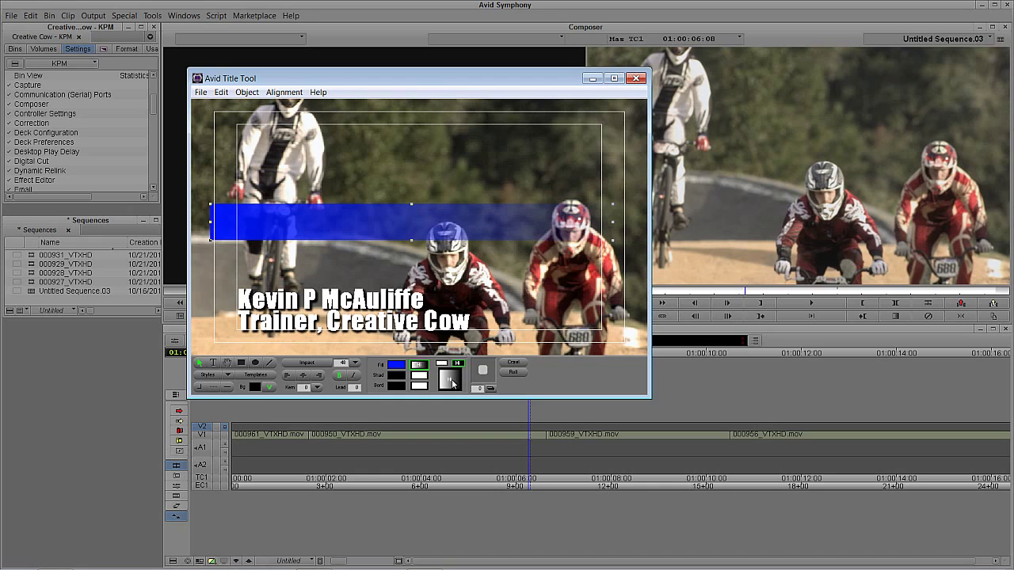
{"action": "left_click_drag", "start_coordinate": [451, 384], "coordinate": [449, 390]}
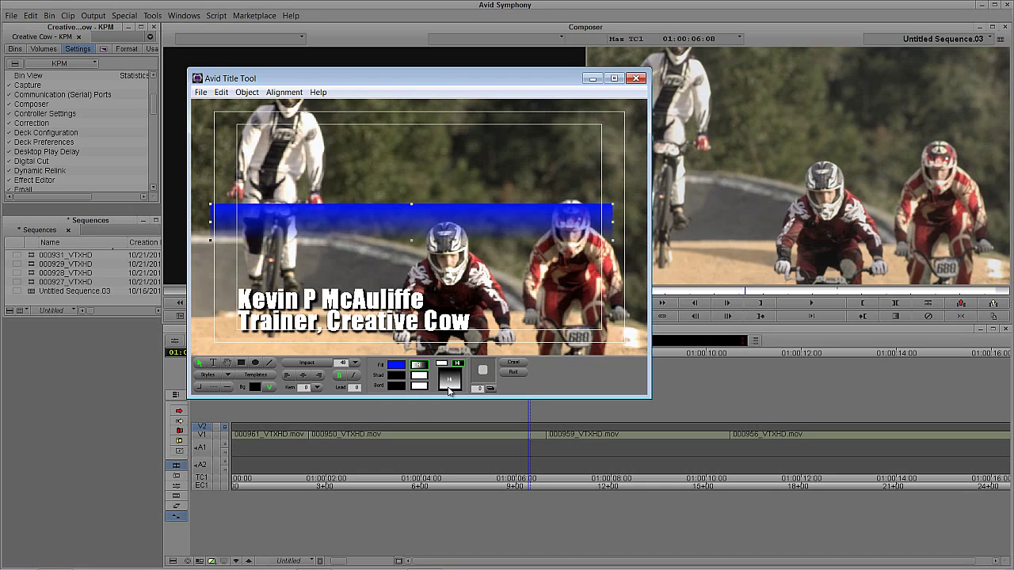
Step: Make the bar taller, stretch it across the bottom of the frame and send it behind the name title
{"action": "left_click_drag", "start_coordinate": [369, 221], "coordinate": [419, 195]}
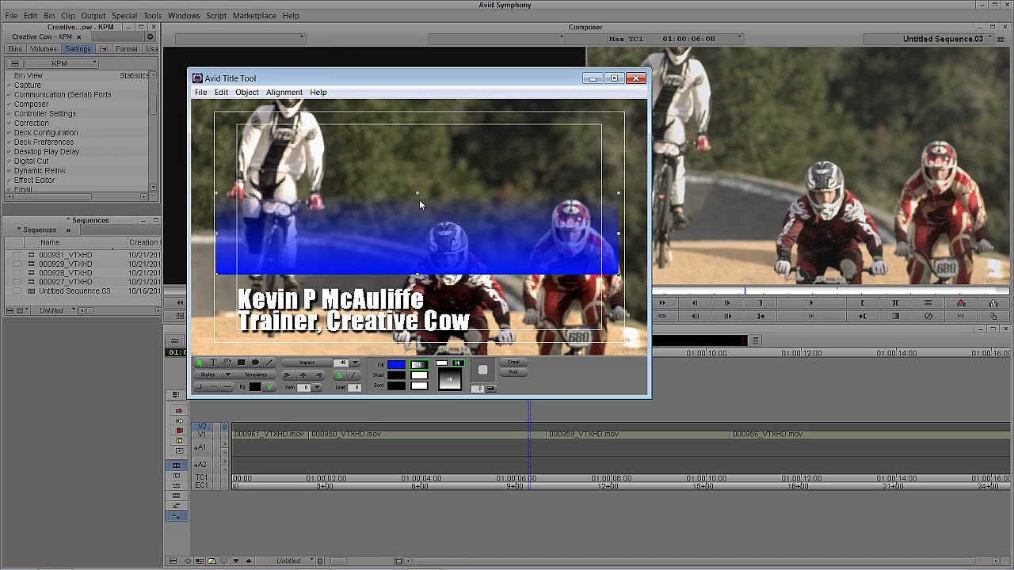
{"action": "left_click_drag", "start_coordinate": [396, 252], "coordinate": [361, 287]}
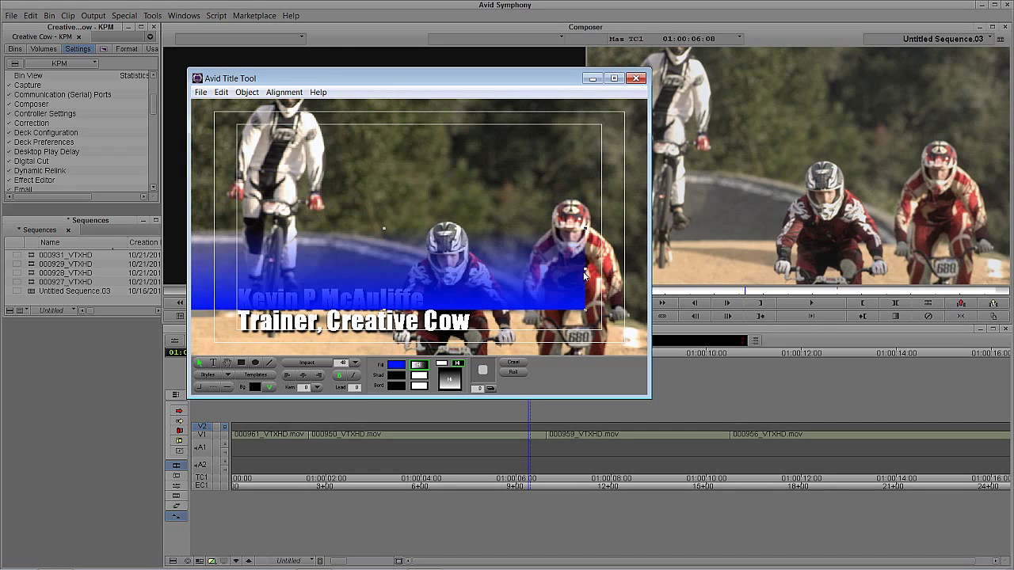
{"action": "left_click_drag", "start_coordinate": [586, 273], "coordinate": [656, 275]}
{"action": "left_click_drag", "start_coordinate": [522, 310], "coordinate": [521, 312]}
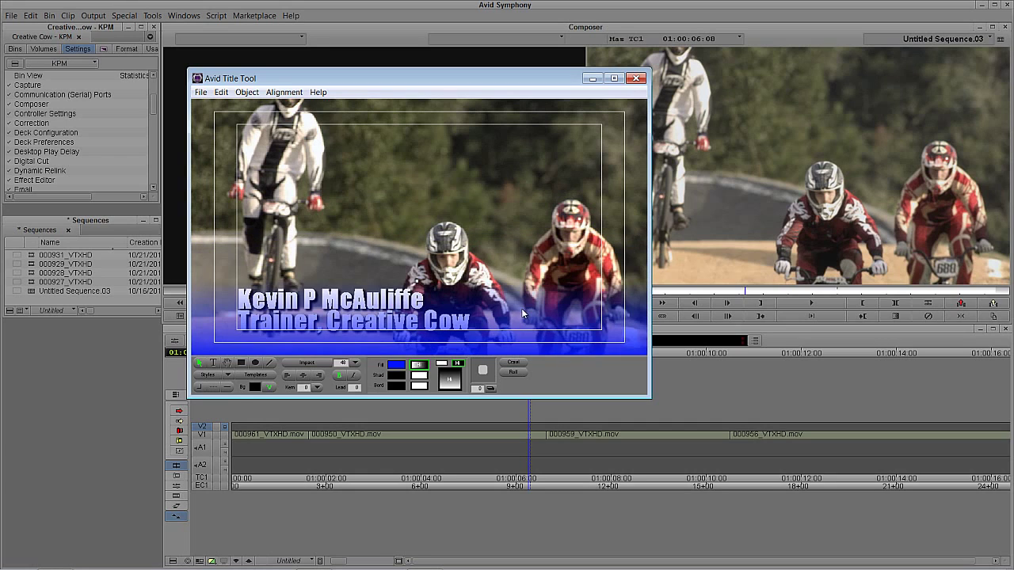
{"action": "left_click", "coordinate": [246, 92]}
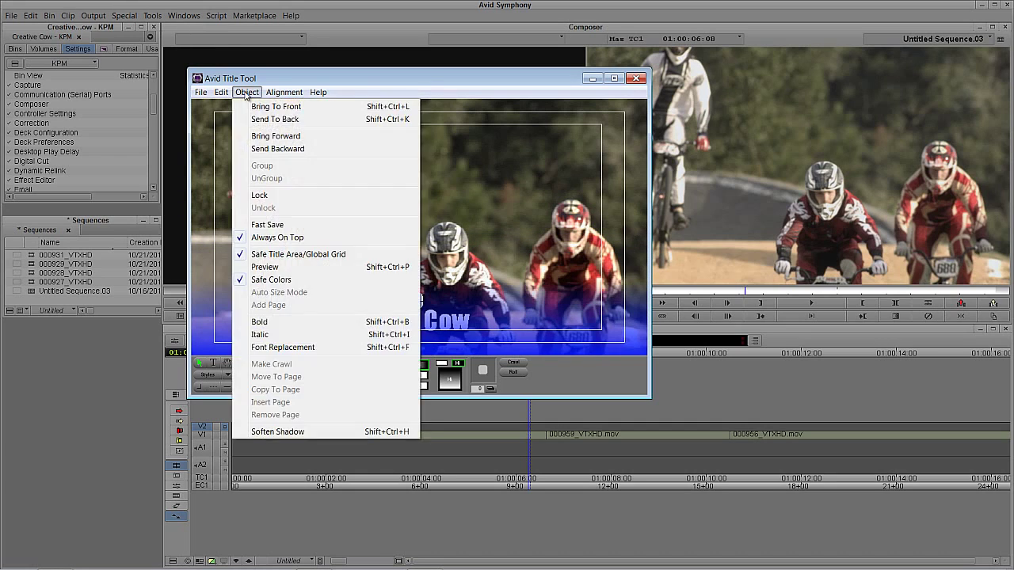
{"action": "left_click", "coordinate": [275, 119]}
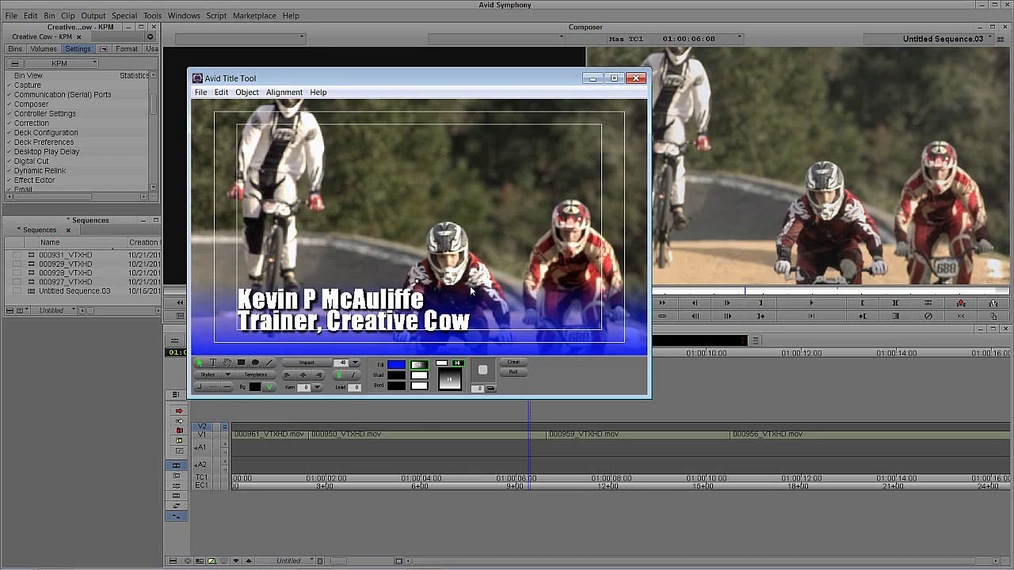
Step: Move the bar up above the name title and shorten it to roughly 60 percent of the frame width
{"action": "left_click_drag", "start_coordinate": [501, 324], "coordinate": [475, 244]}
{"action": "left_click_drag", "start_coordinate": [597, 251], "coordinate": [428, 251]}
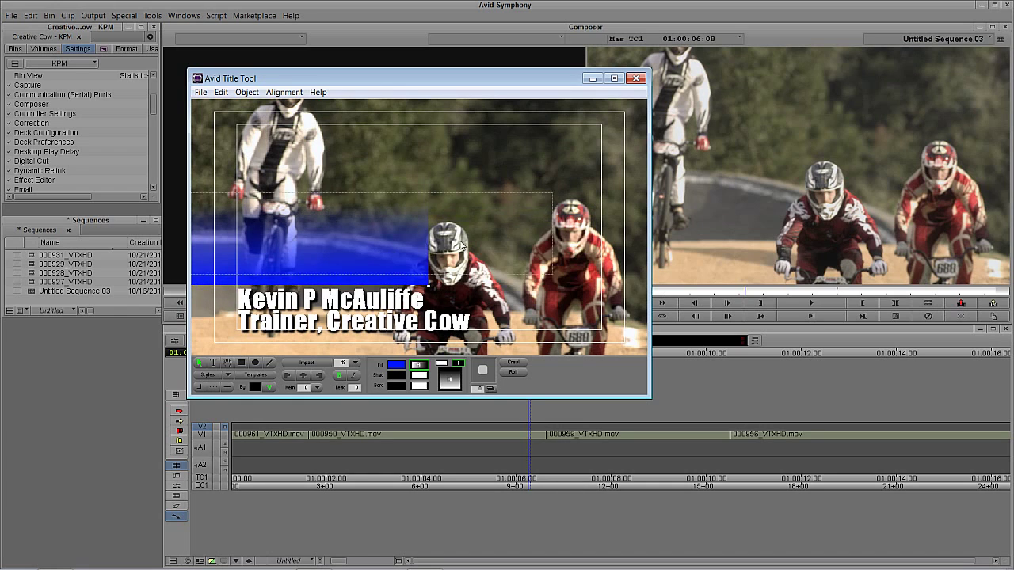
{"action": "left_click_drag", "start_coordinate": [553, 241], "coordinate": [511, 246]}
{"action": "left_click_drag", "start_coordinate": [573, 242], "coordinate": [478, 240]}
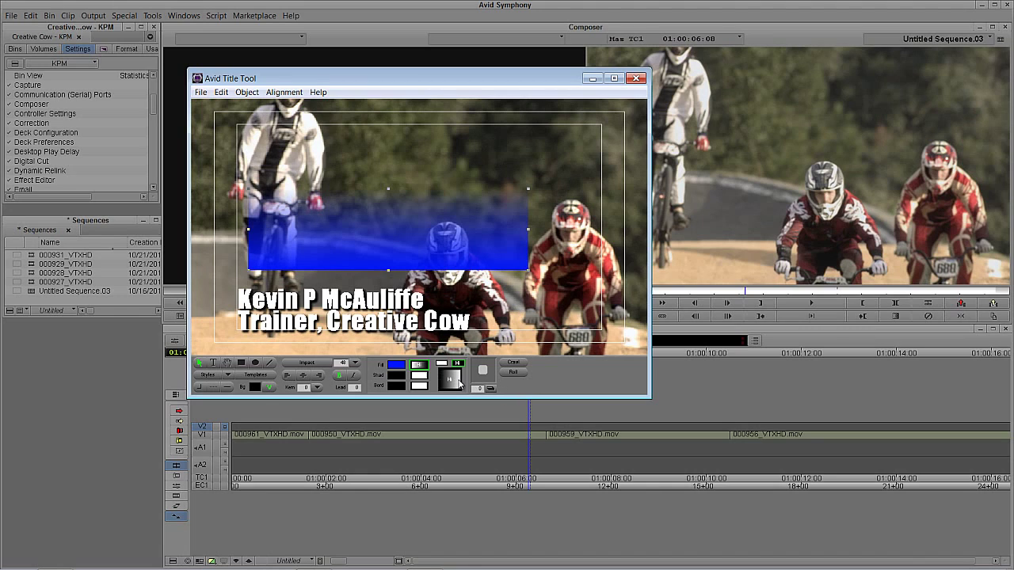
Step: Turn the transparency gradient horizontal, solid at the bar's left end, and place the bar behind the name title against the left frame edge
{"action": "left_click_drag", "start_coordinate": [450, 386], "coordinate": [444, 385]}
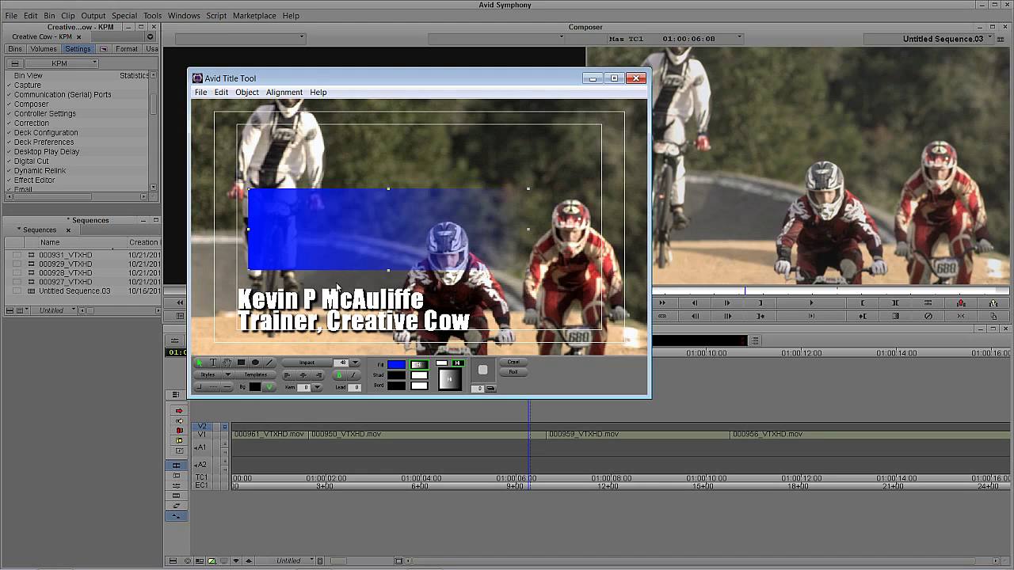
{"action": "left_click_drag", "start_coordinate": [327, 250], "coordinate": [278, 309]}
{"action": "left_click_drag", "start_coordinate": [279, 313], "coordinate": [281, 315]}
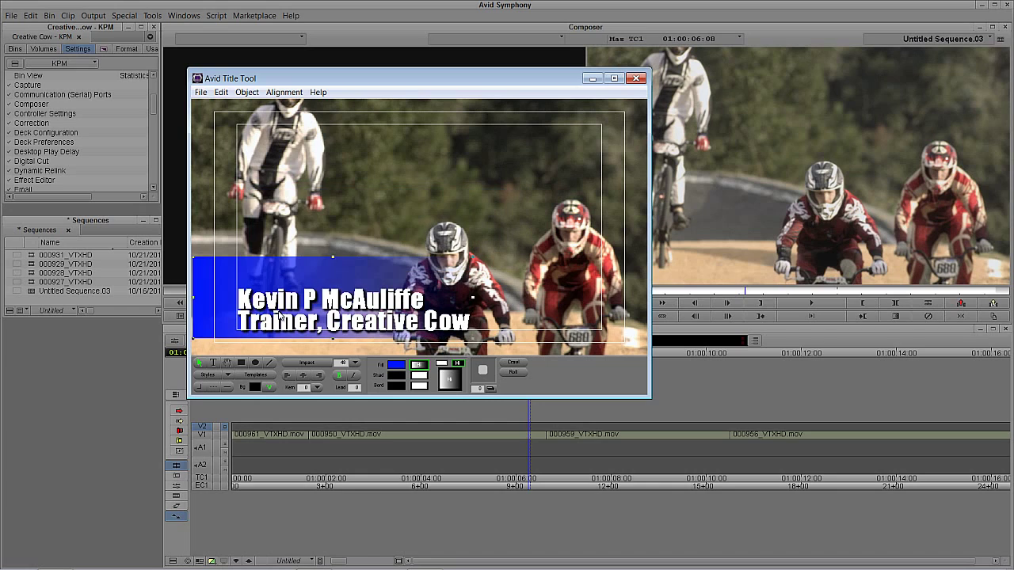
{"action": "left_click", "coordinate": [279, 314]}
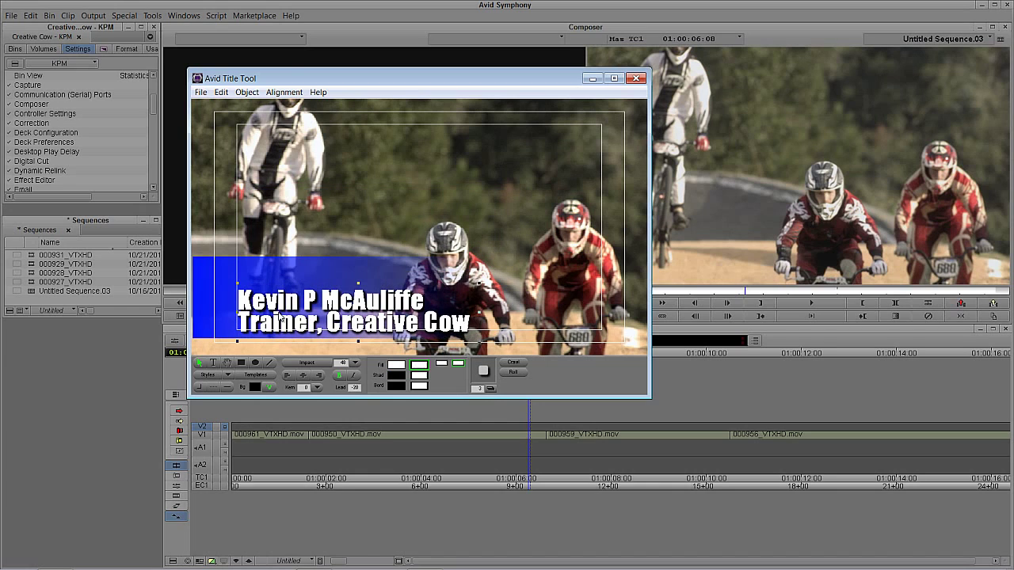
{"action": "left_click", "coordinate": [235, 272]}
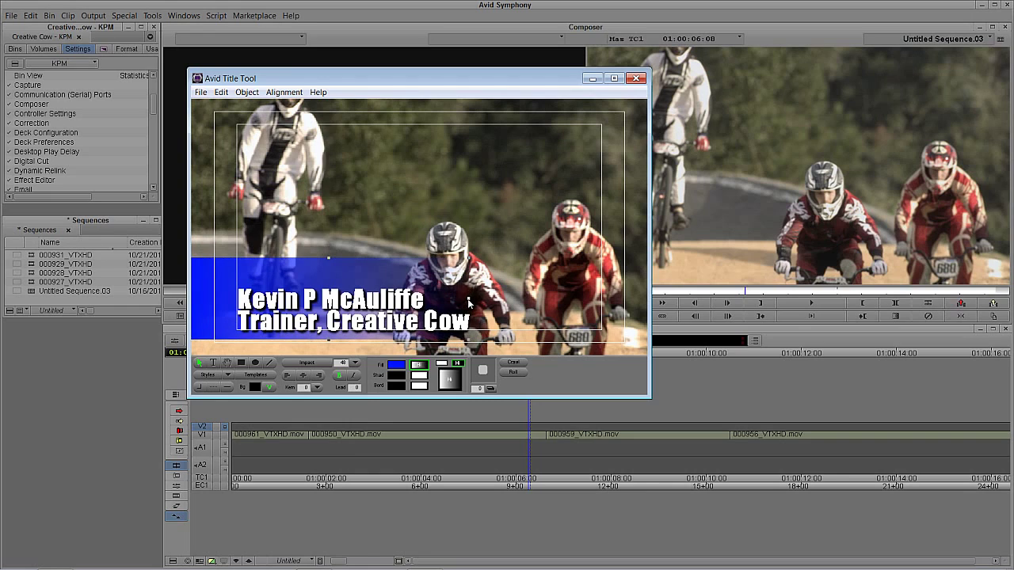
Step: Extend the bar's right end just past the title-safe line and lower its upper edge to just above the name title
{"action": "left_click_drag", "start_coordinate": [483, 305], "coordinate": [611, 305]}
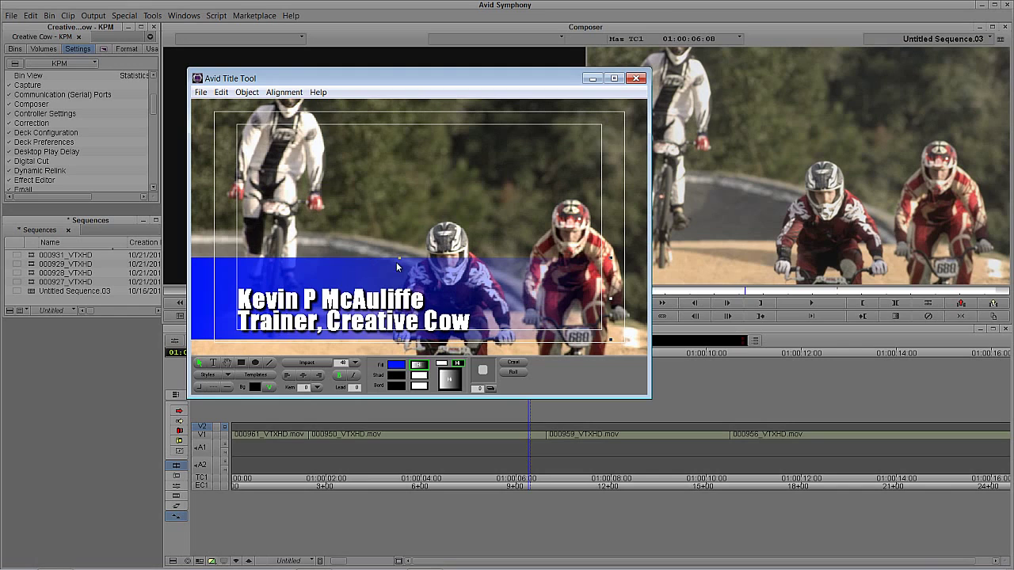
{"action": "left_click_drag", "start_coordinate": [400, 264], "coordinate": [400, 285]}
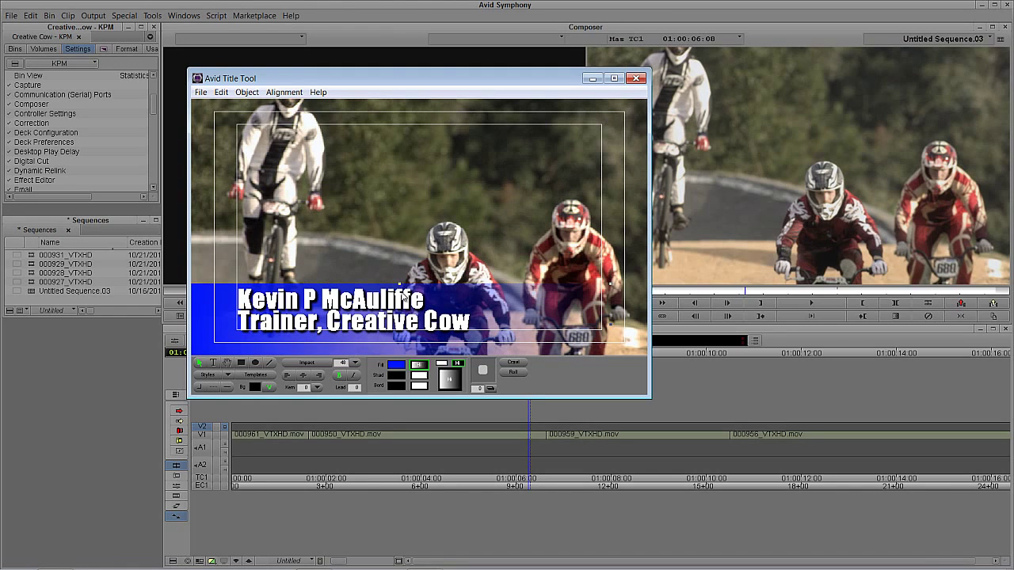
{"action": "key", "text": "ctrl+z"}
{"action": "left_click_drag", "start_coordinate": [399, 259], "coordinate": [400, 285]}
{"action": "key", "text": "ctrl+z"}
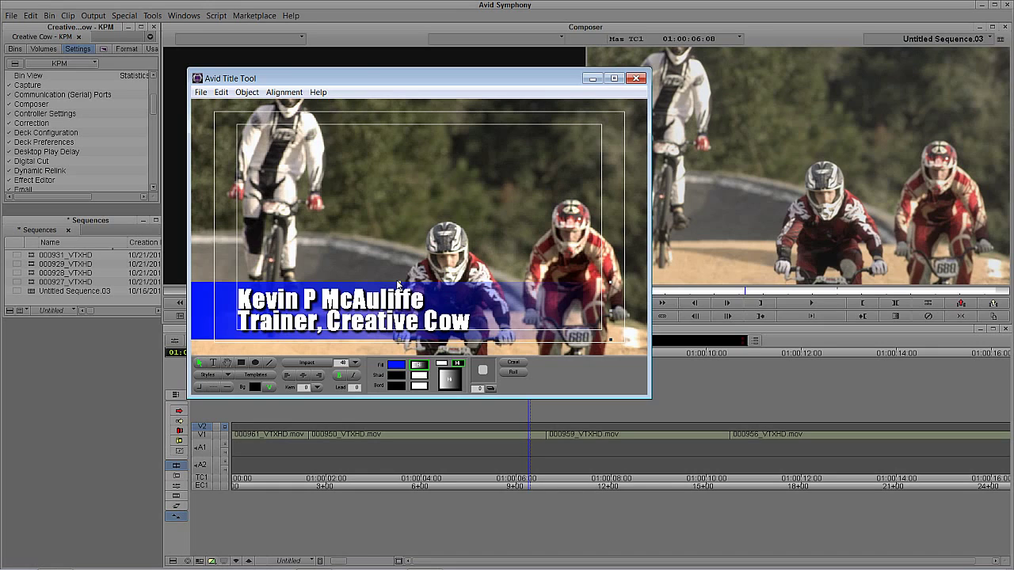
Step: Delete the name title and its blue bar, and draw a diagonal line rising across the frame toward the upper right
{"action": "left_click_drag", "start_coordinate": [411, 289], "coordinate": [246, 341]}
{"action": "key", "text": "Delete"}
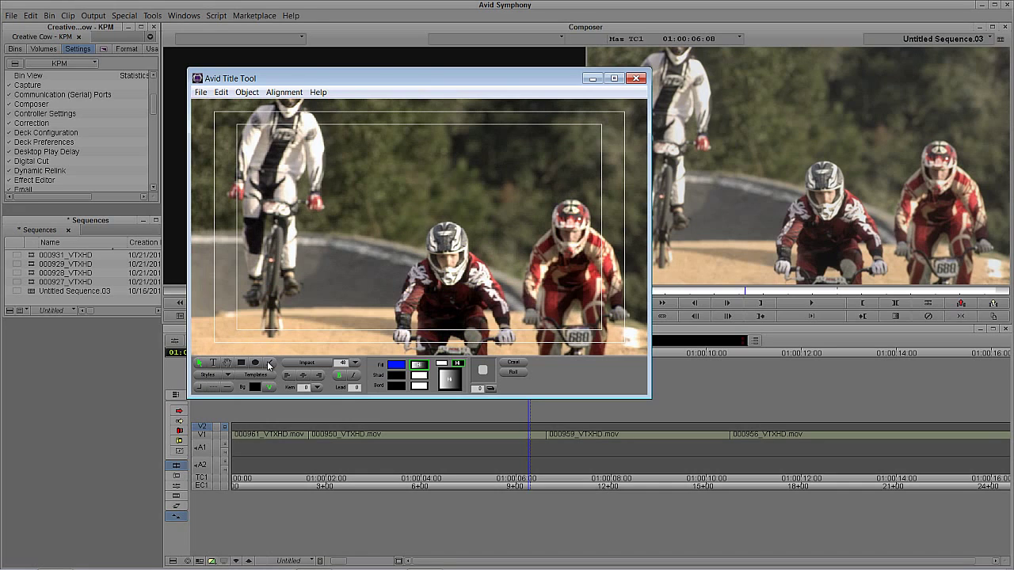
{"action": "left_click", "coordinate": [269, 364]}
{"action": "left_click_drag", "start_coordinate": [247, 299], "coordinate": [473, 186]}
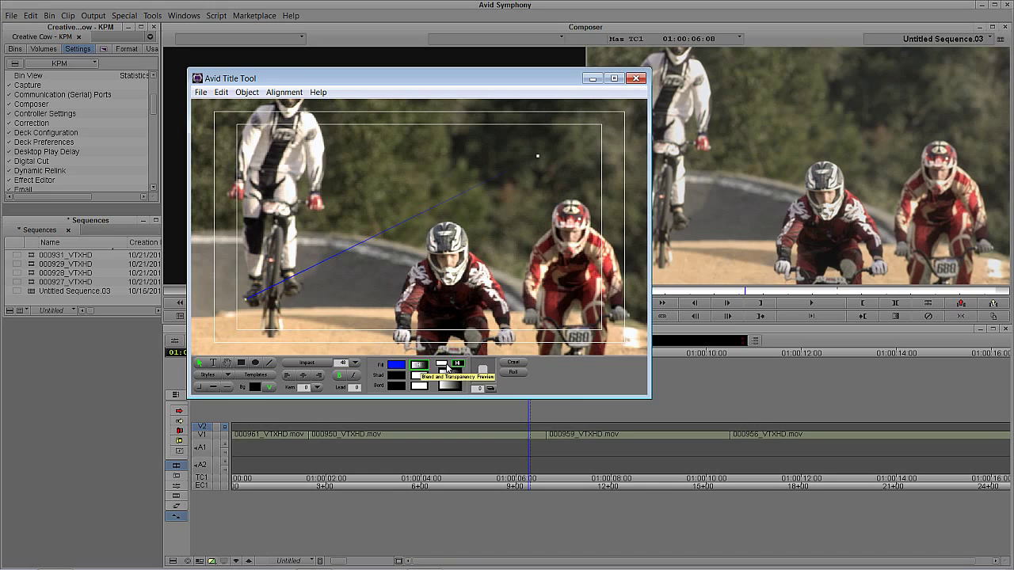
Step: Remove the line's transparency gradient and change its fill colour to white
{"action": "left_click_drag", "start_coordinate": [424, 368], "coordinate": [463, 357]}
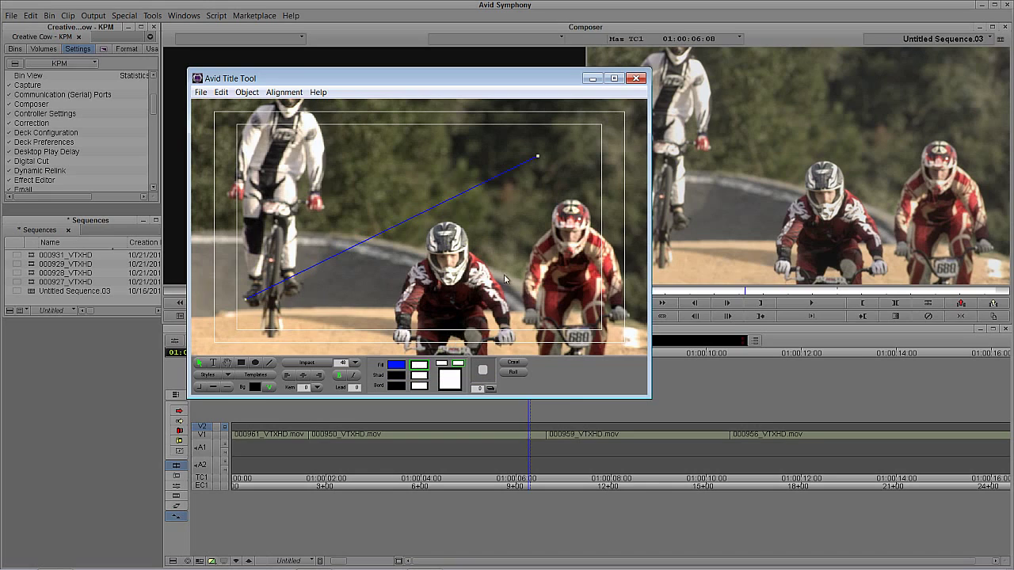
{"action": "left_click", "coordinate": [398, 366]}
{"action": "left_click", "coordinate": [398, 368]}
{"action": "left_click_drag", "start_coordinate": [398, 368], "coordinate": [372, 347]}
{"action": "left_click", "coordinate": [360, 394]}
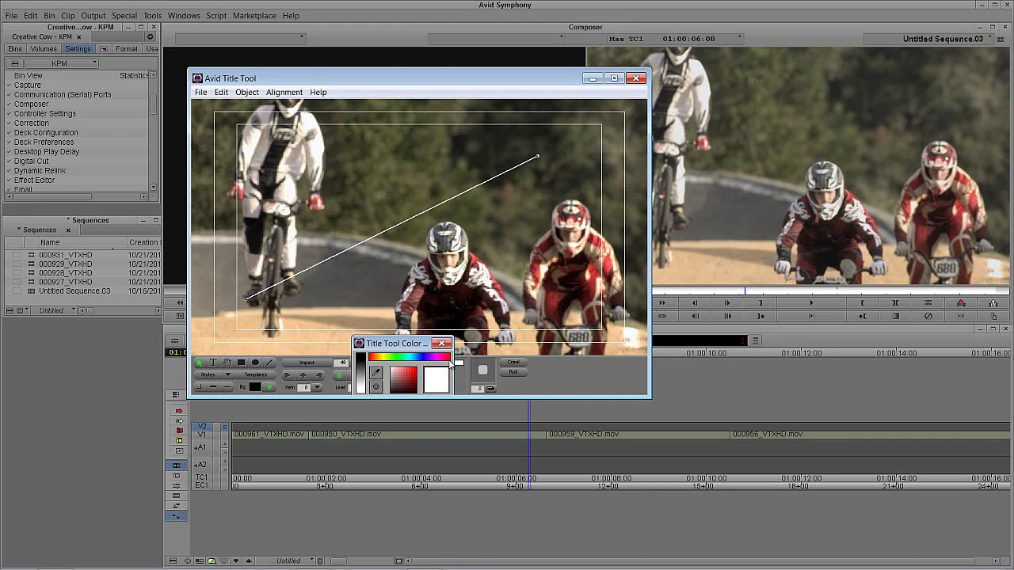
{"action": "left_click", "coordinate": [441, 343]}
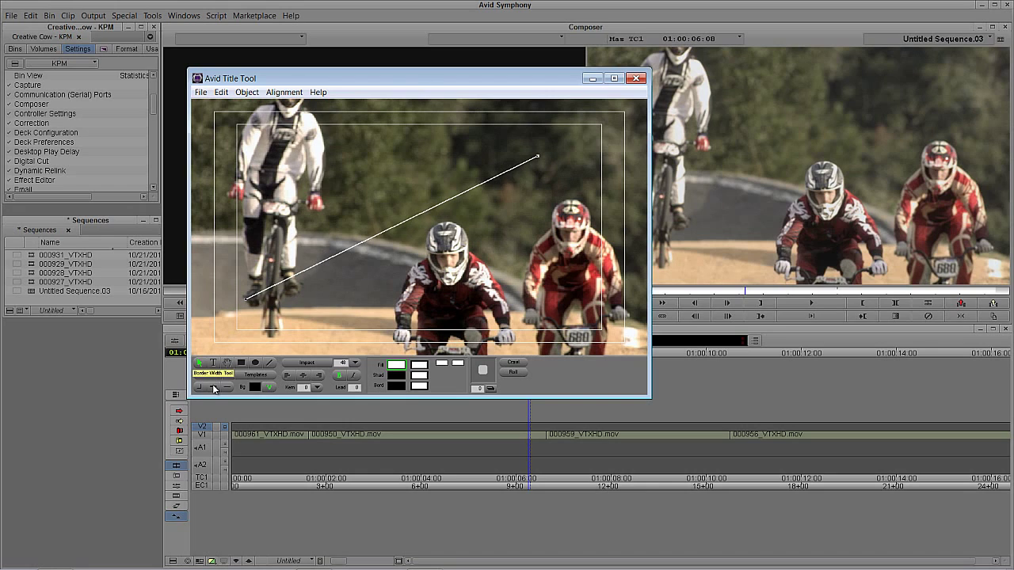
Step: Give the line a thicker width and an arrowhead at its upper end
{"action": "left_click_drag", "start_coordinate": [214, 388], "coordinate": [224, 377]}
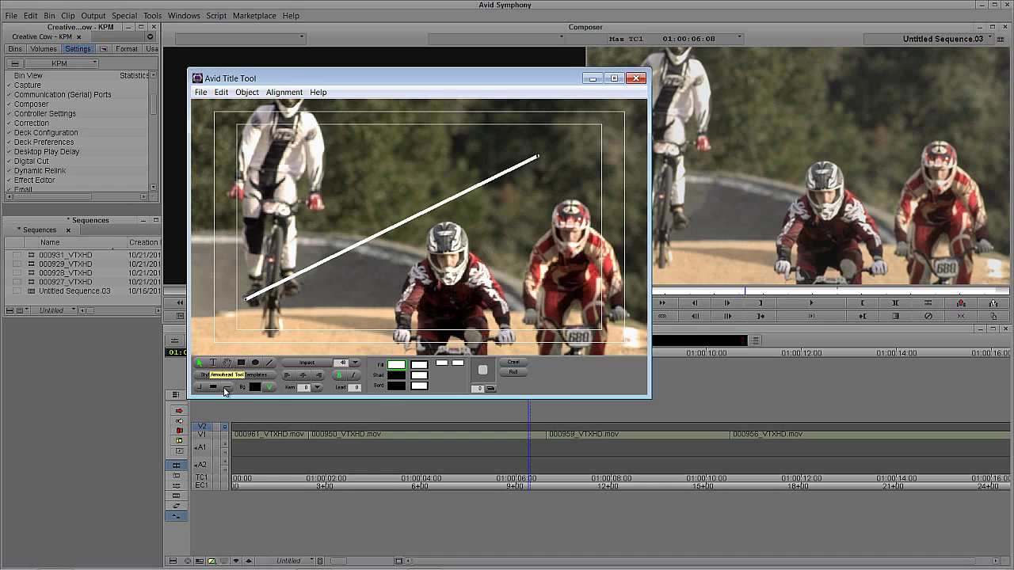
{"action": "left_click_drag", "start_coordinate": [225, 391], "coordinate": [241, 351]}
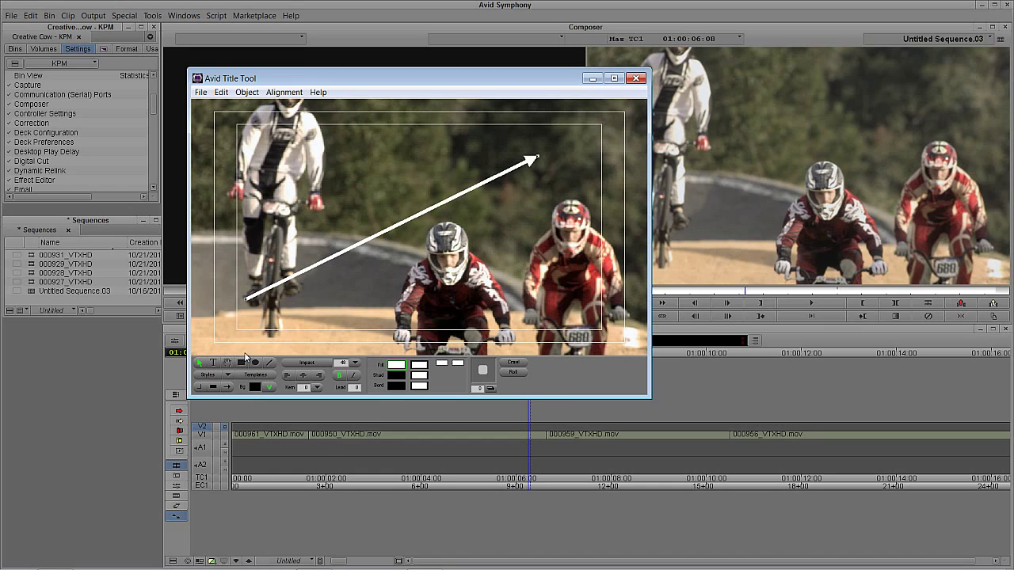
Step: Swing the arrow's tail round to the upper right of its head and place the short arrow pointing at the middle rider's helmet
{"action": "left_click_drag", "start_coordinate": [536, 158], "coordinate": [522, 172]}
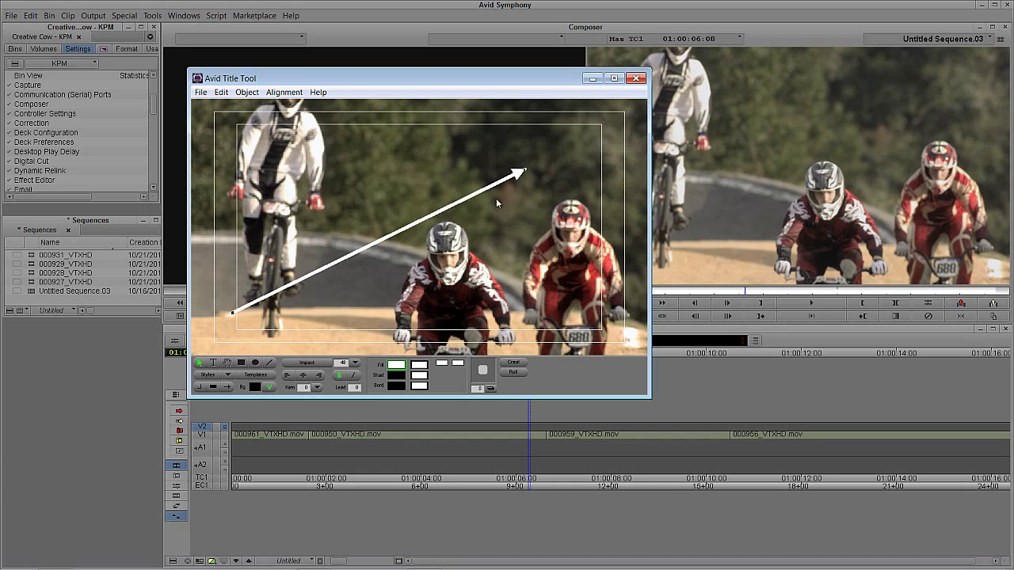
{"action": "left_click_drag", "start_coordinate": [232, 312], "coordinate": [583, 135]}
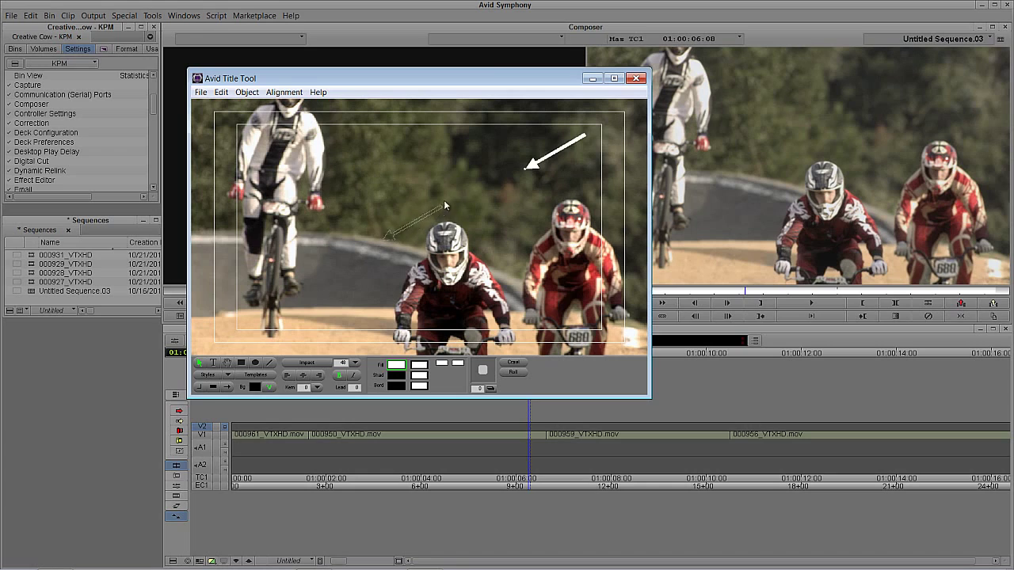
{"action": "left_click_drag", "start_coordinate": [526, 190], "coordinate": [536, 193]}
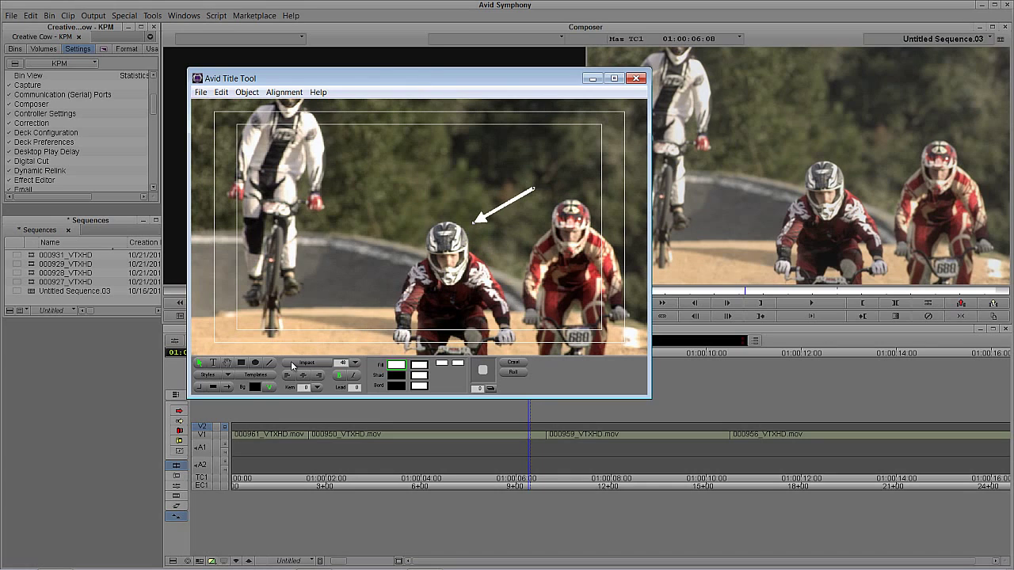
Step: Enlarge the arrowhead with a custom arrowhead size and reposition the arrow to point at the left rider's handlebar
{"action": "left_click", "coordinate": [229, 388]}
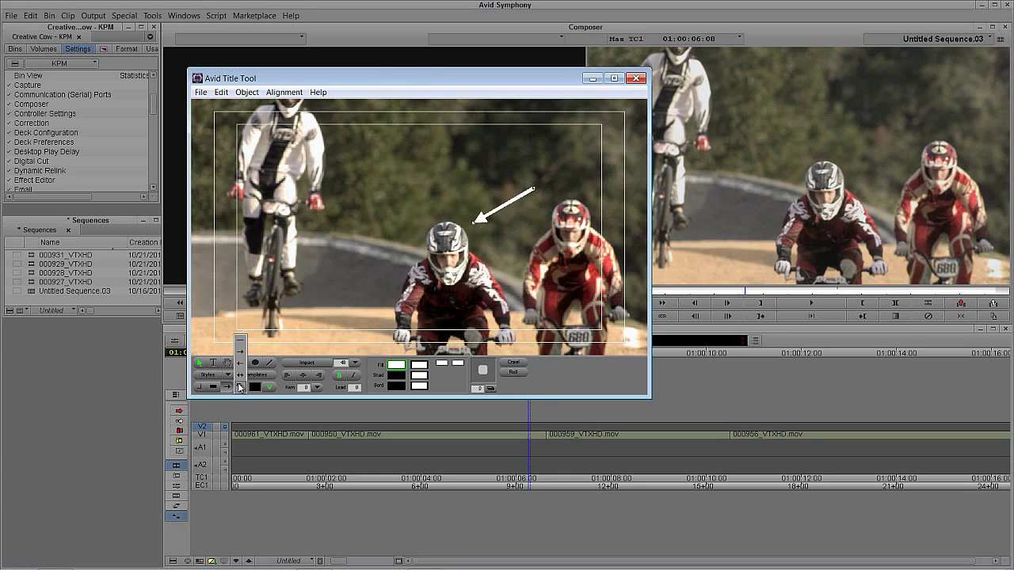
{"action": "left_click", "coordinate": [239, 387]}
{"action": "left_click_drag", "start_coordinate": [518, 275], "coordinate": [490, 262]}
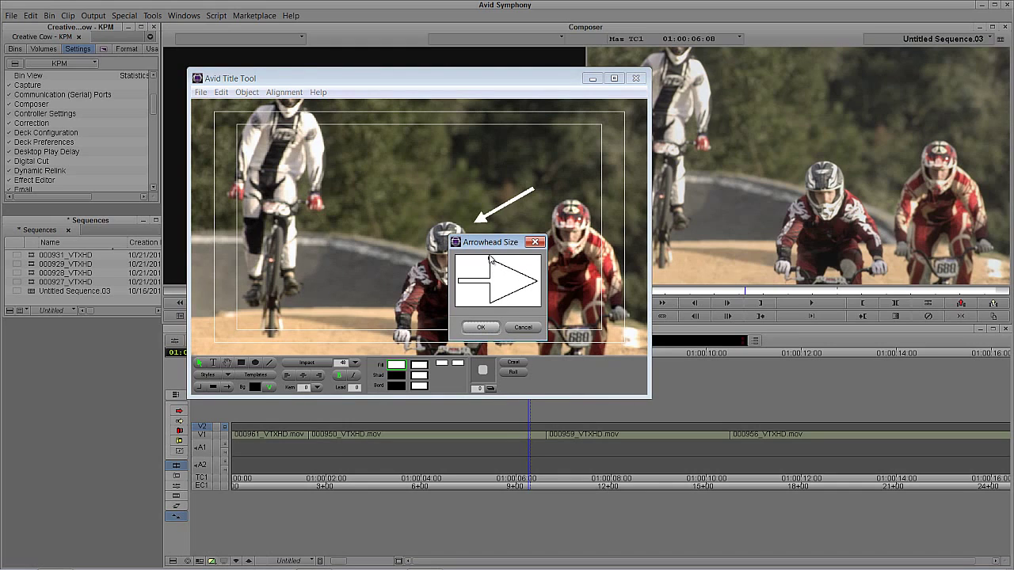
{"action": "left_click", "coordinate": [481, 327]}
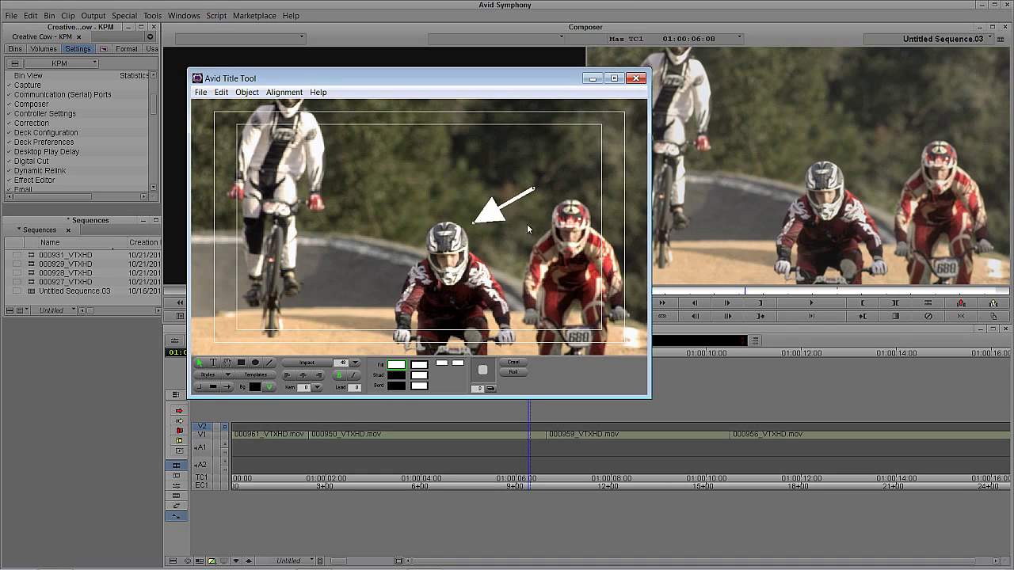
{"action": "left_click_drag", "start_coordinate": [487, 225], "coordinate": [334, 228]}
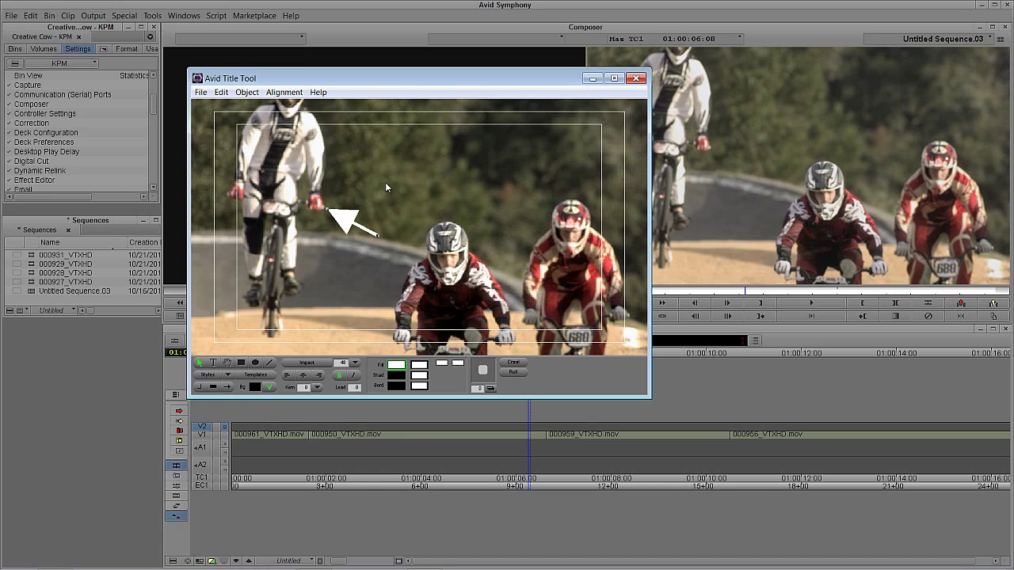
Step: Close the arrow title without saving it and start a new title with the Title Tool
{"action": "left_click", "coordinate": [636, 80]}
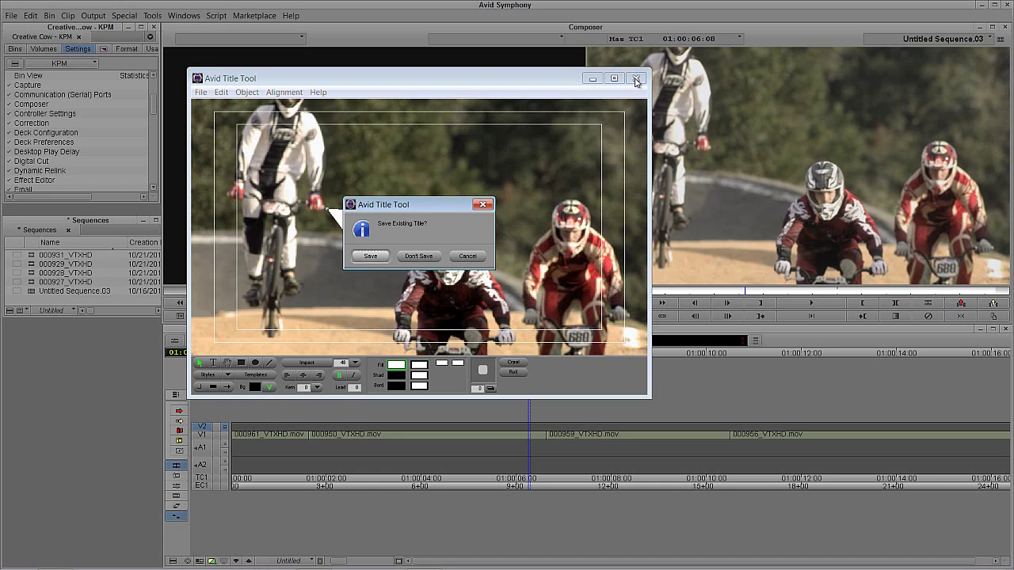
{"action": "left_click", "coordinate": [419, 256]}
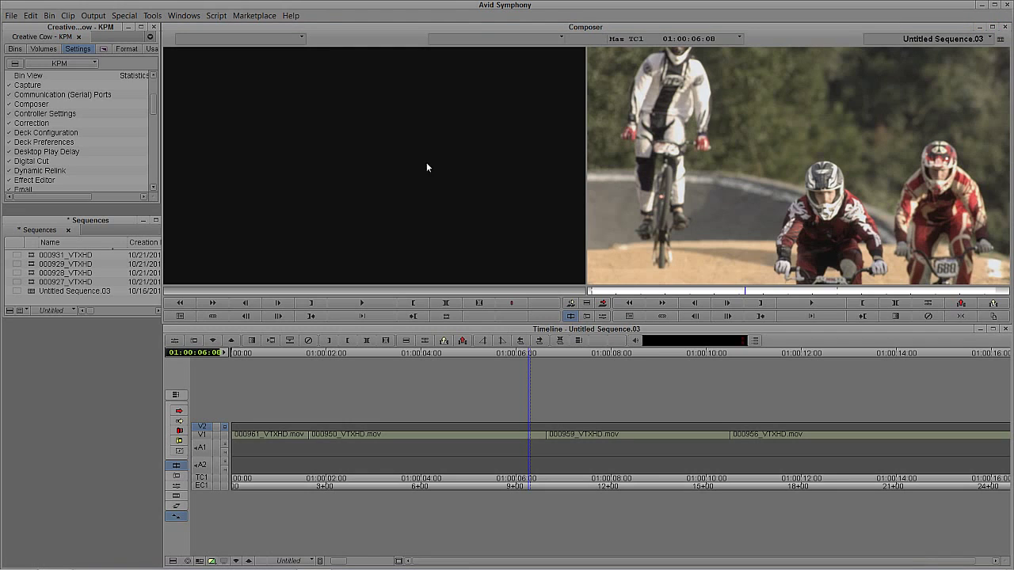
{"action": "left_click", "coordinate": [68, 15]}
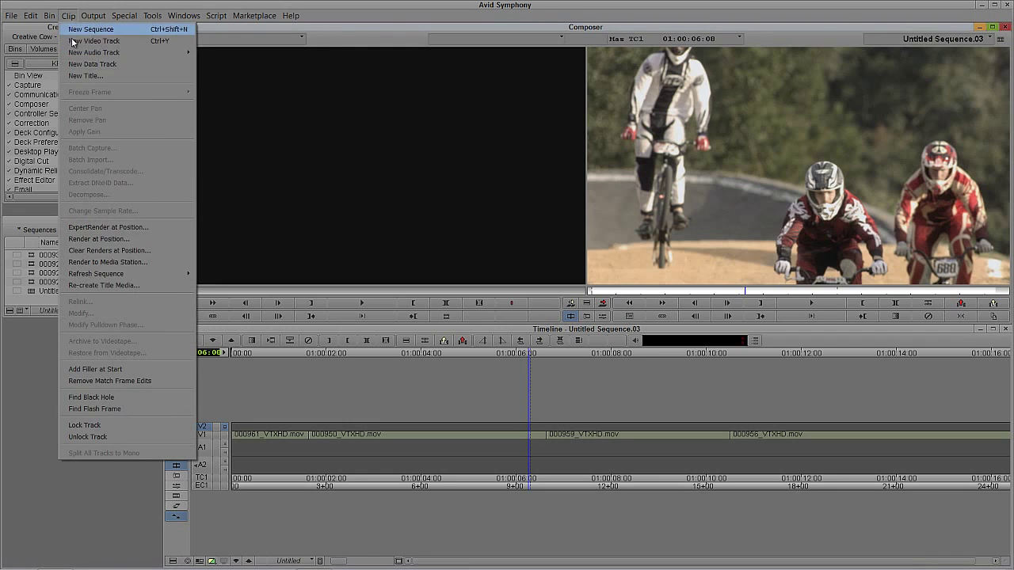
{"action": "left_click", "coordinate": [80, 76]}
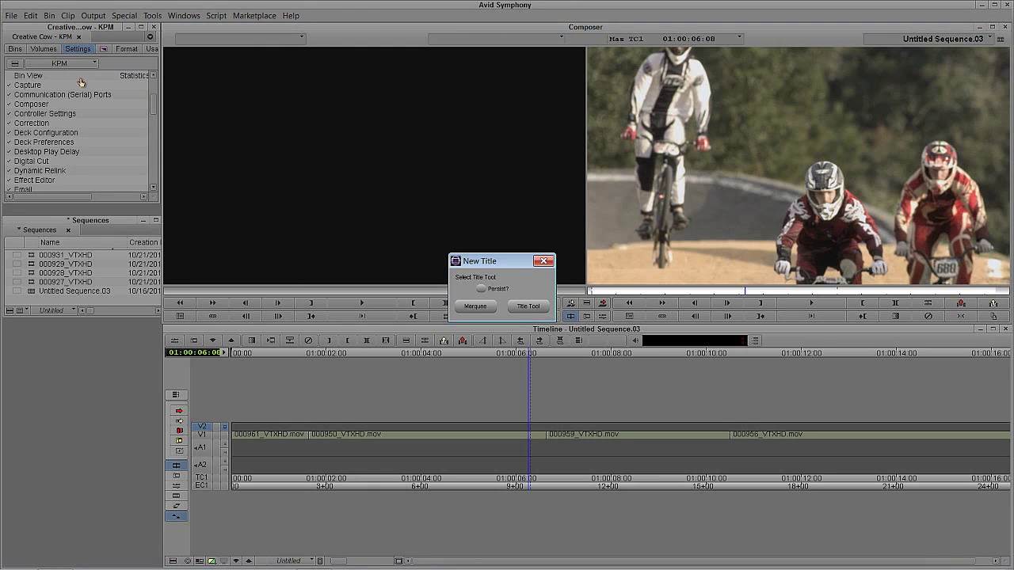
{"action": "left_click", "coordinate": [528, 305]}
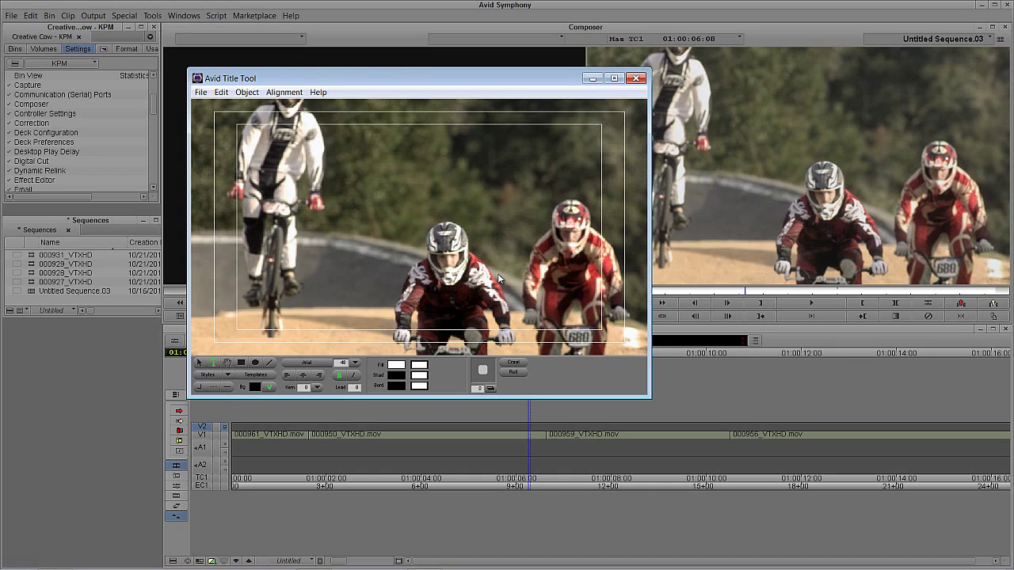
Step: Make the title a crawl and enter the text CREATIVE COW ROCKS! near the lower edge of the frame
{"action": "left_click", "coordinate": [513, 362]}
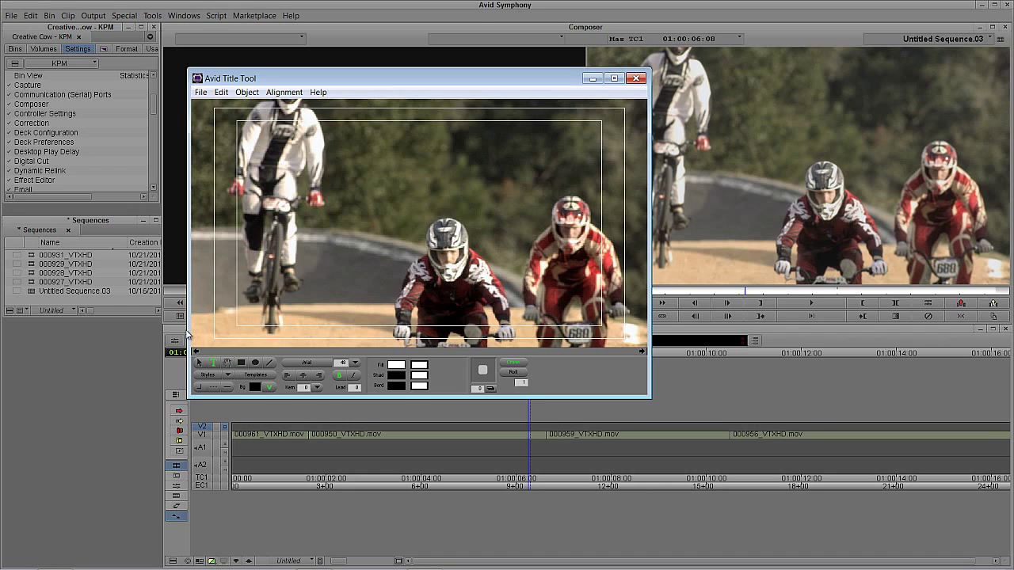
{"action": "left_click", "coordinate": [248, 307]}
{"action": "key", "text": "Caps_Lock"}
{"action": "type", "text": "CR"}
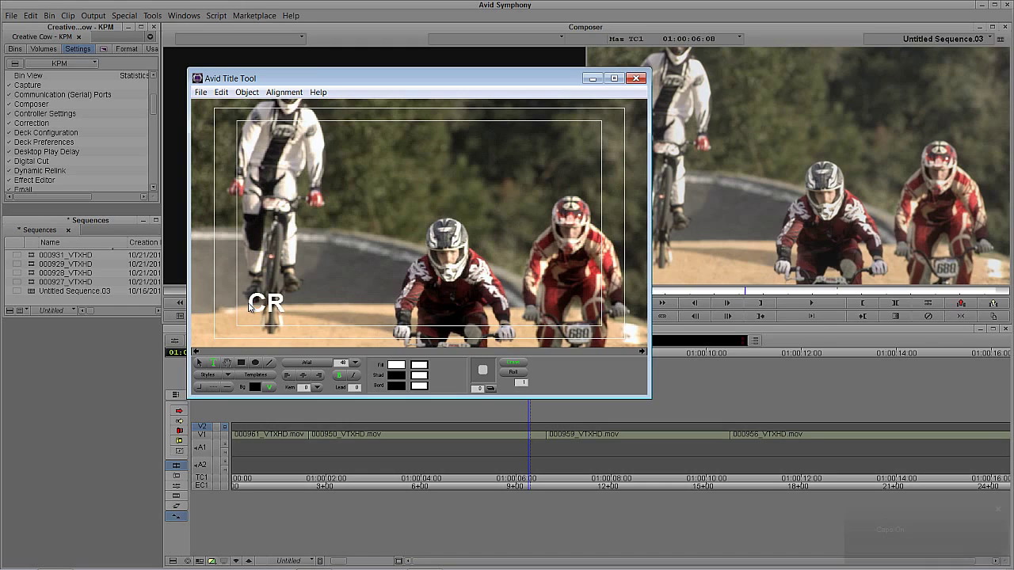
{"action": "type", "text": "EATIVE COW ROCKS!"}
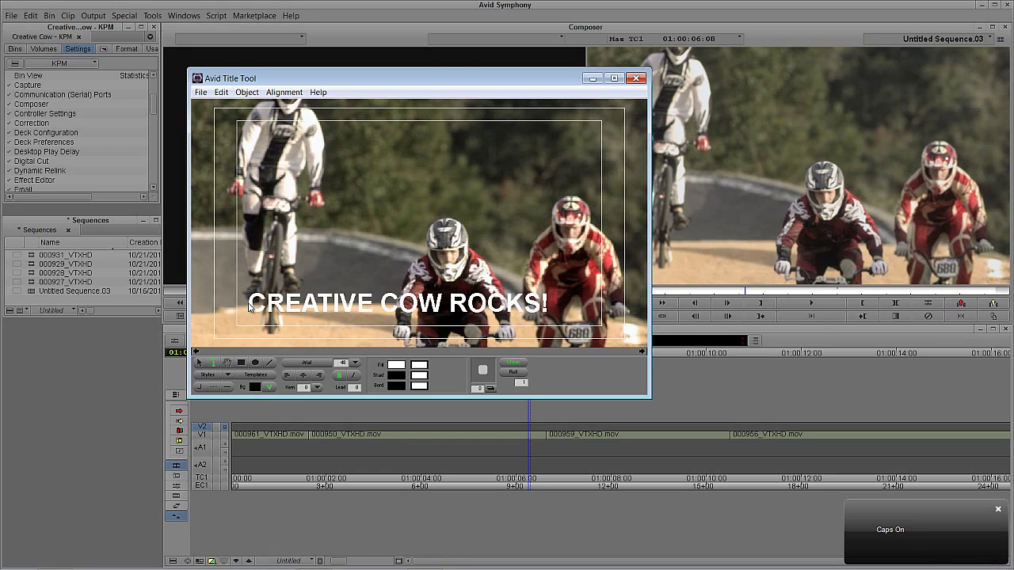
Step: Give the crawl text a drop shadow with depth 2 and a shadow softness of 4
{"action": "left_click", "coordinate": [198, 363]}
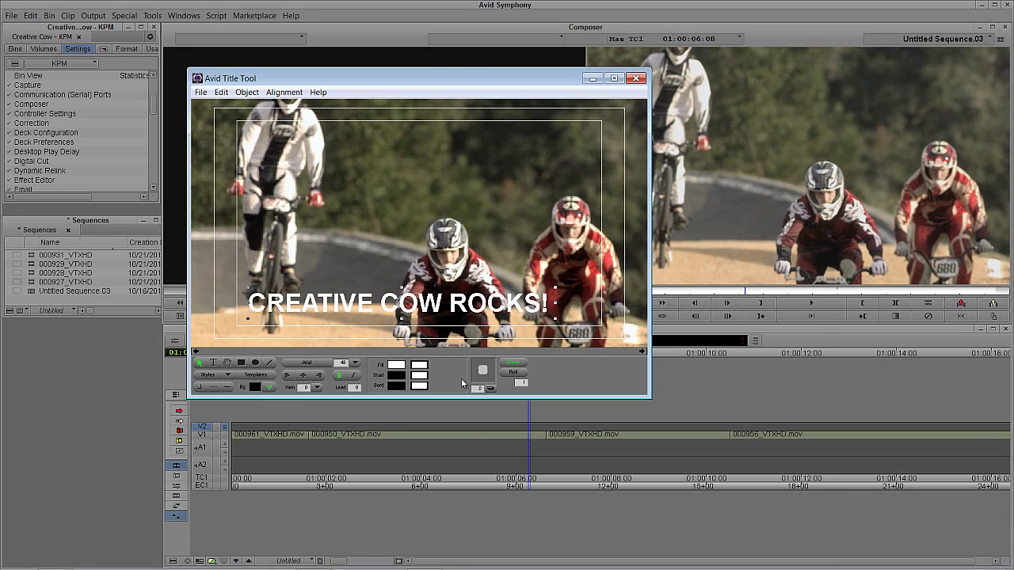
{"action": "left_click", "coordinate": [490, 389]}
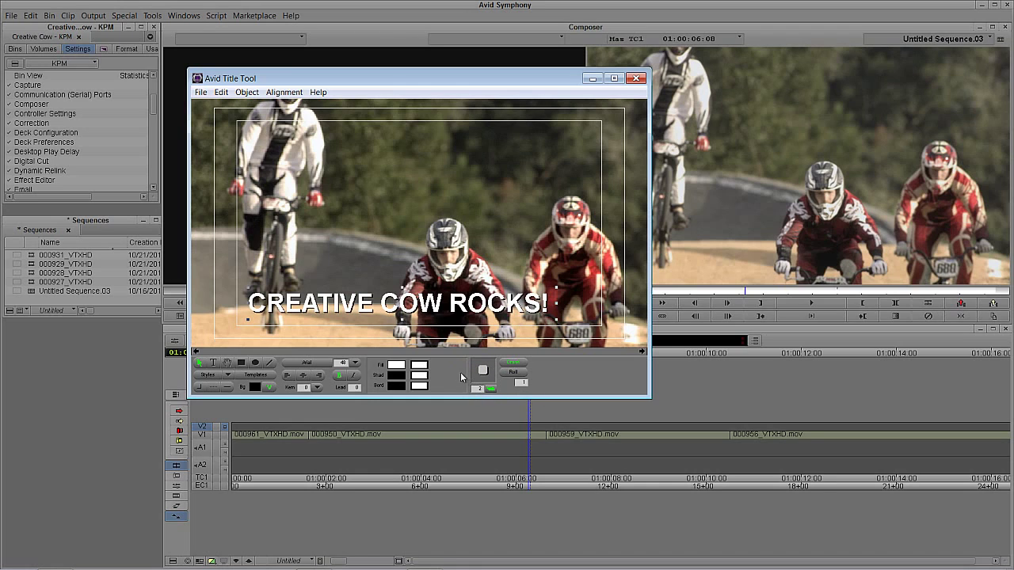
{"action": "left_click", "coordinate": [456, 372]}
{"action": "left_click", "coordinate": [545, 309]}
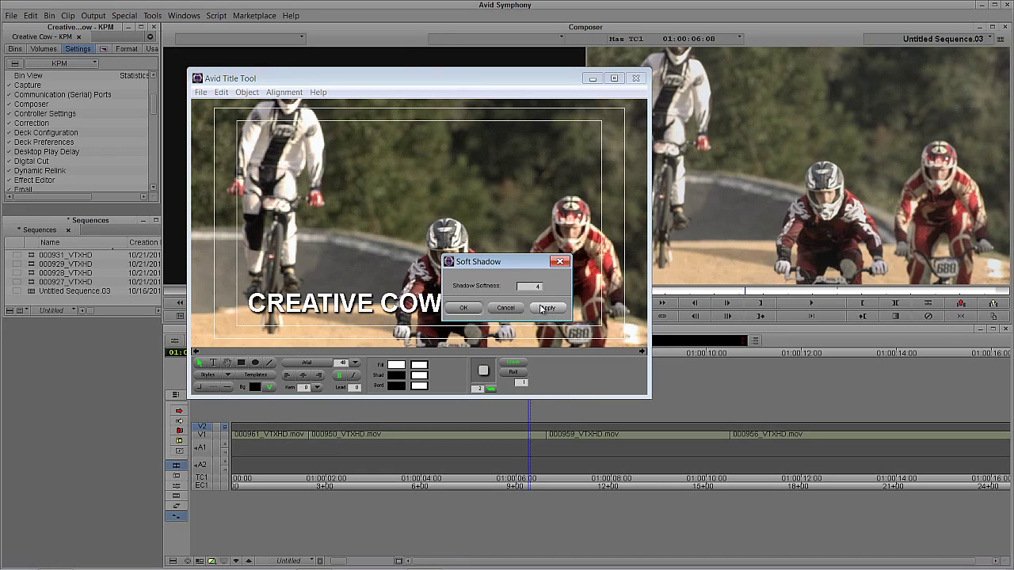
{"action": "left_click", "coordinate": [463, 308]}
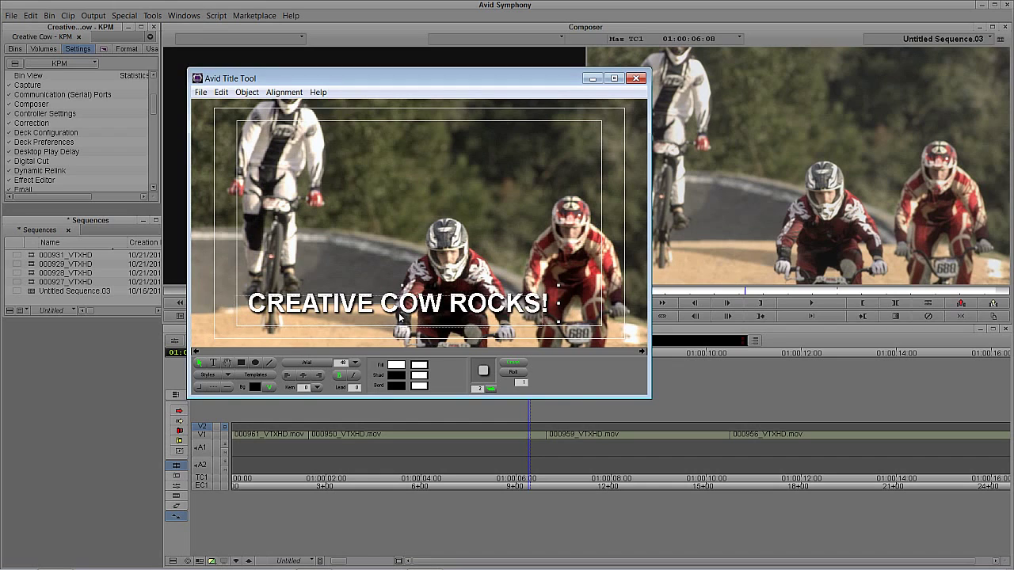
Step: Move the crawl text to the lower-left title-safe corner and set its font to Impact
{"action": "left_click_drag", "start_coordinate": [414, 310], "coordinate": [400, 318]}
{"action": "left_click", "coordinate": [315, 363]}
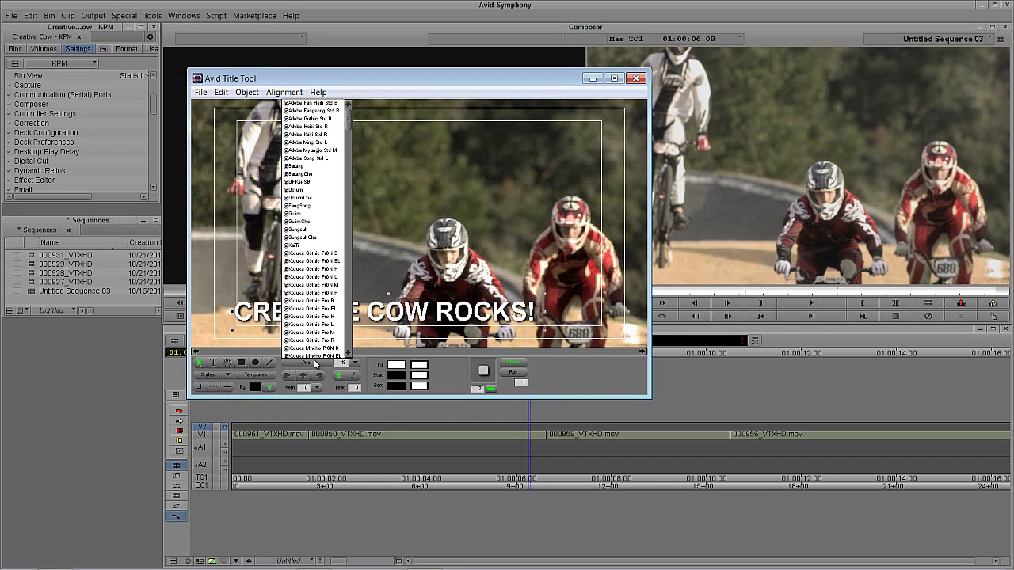
{"action": "key", "text": "p"}
{"action": "key", "text": "i"}
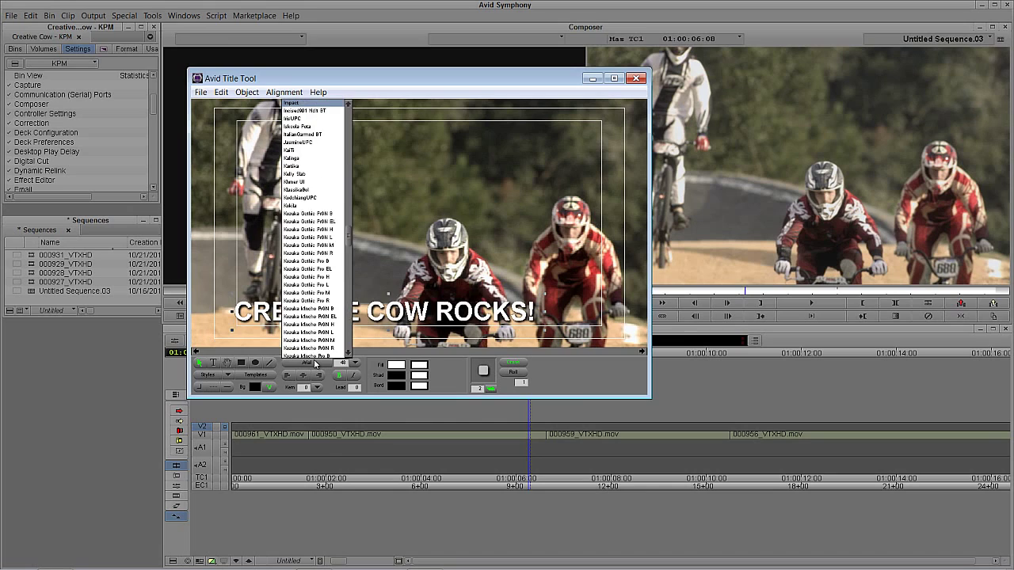
{"action": "key", "text": "Return"}
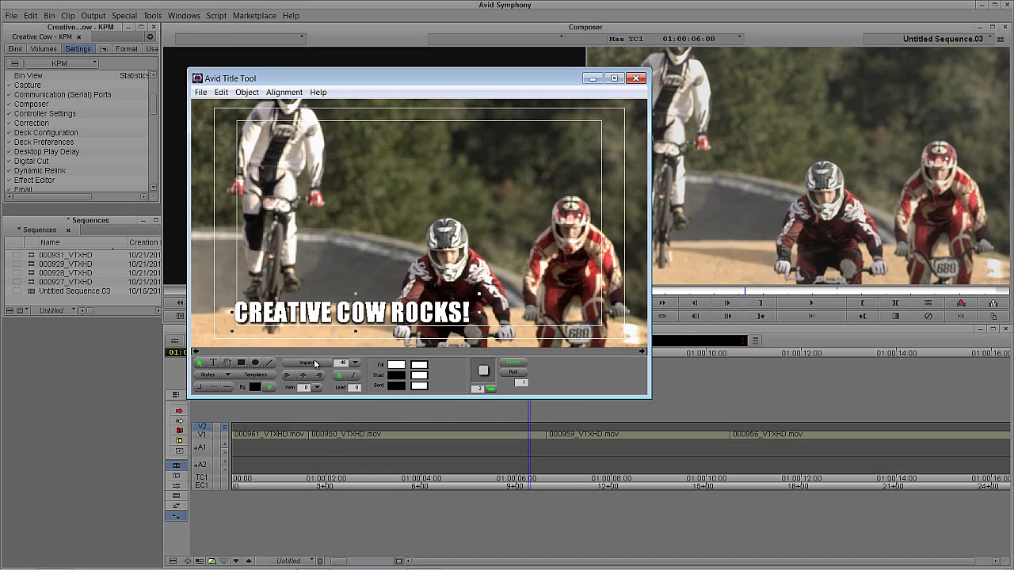
Step: Copy the CREATIVE COW ROCKS! text and paste it as a second line beneath the first
{"action": "double_click", "coordinate": [289, 317]}
{"action": "left_click_drag", "start_coordinate": [472, 312], "coordinate": [238, 326]}
{"action": "key", "text": "ctrl+c"}
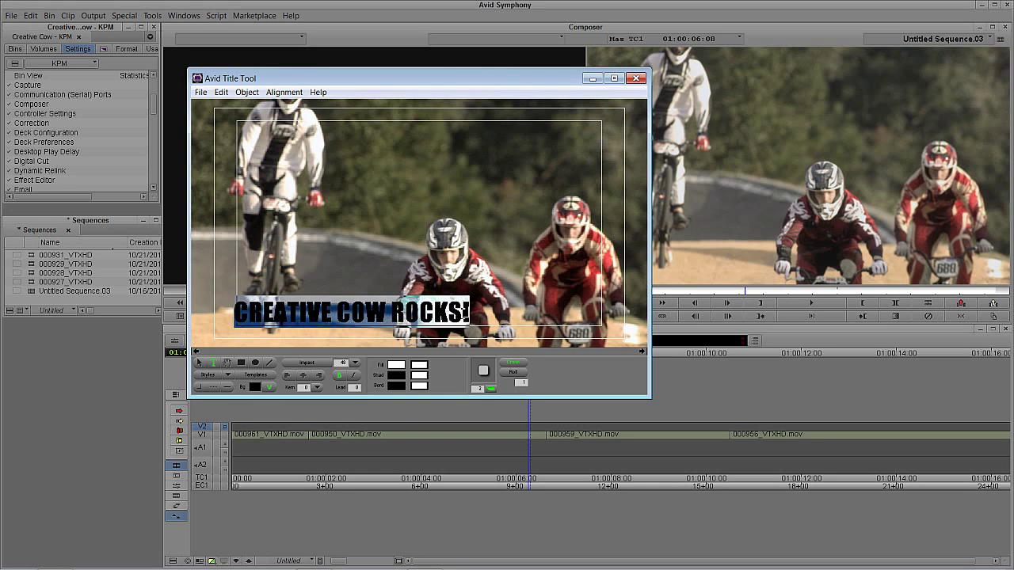
{"action": "left_click", "coordinate": [465, 314]}
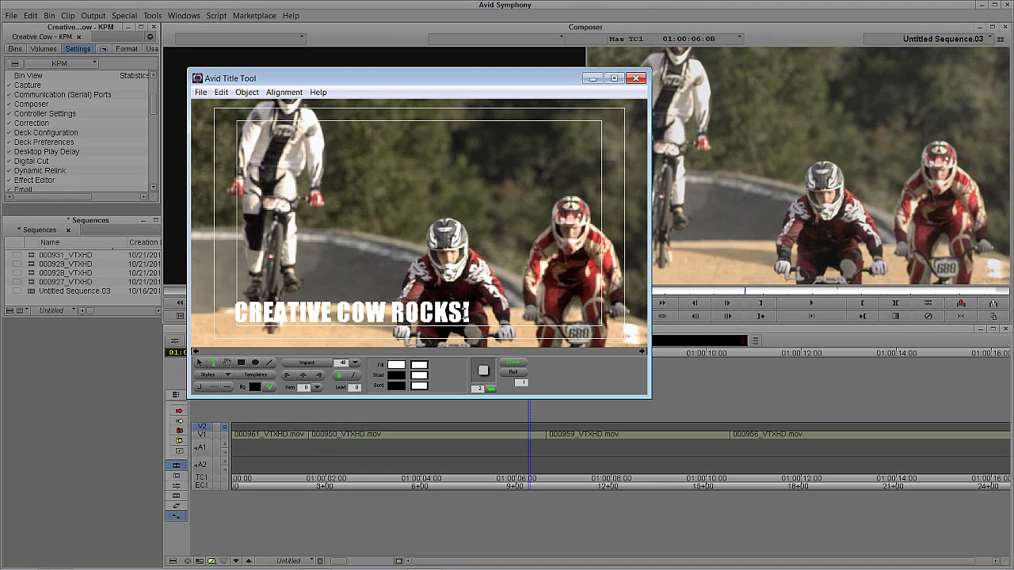
{"action": "key", "text": "Return"}
{"action": "key", "text": "ctrl+v"}
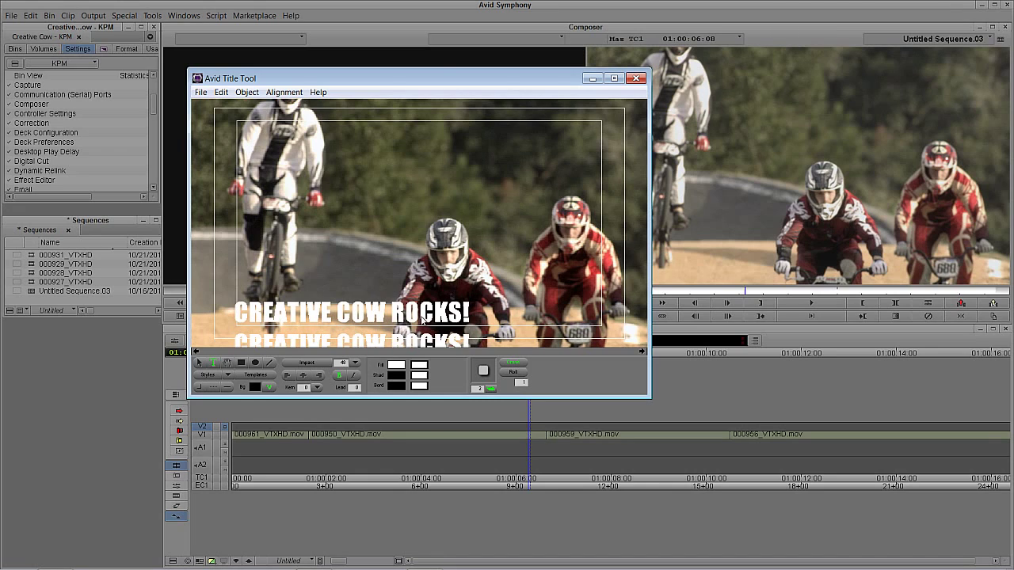
Step: Widen the crawl's text box so both CREATIVE COW ROCKS! phrases run on one line, starting at the lower-left title-safe corner
{"action": "left_click", "coordinate": [198, 363]}
{"action": "left_click", "coordinate": [468, 303]}
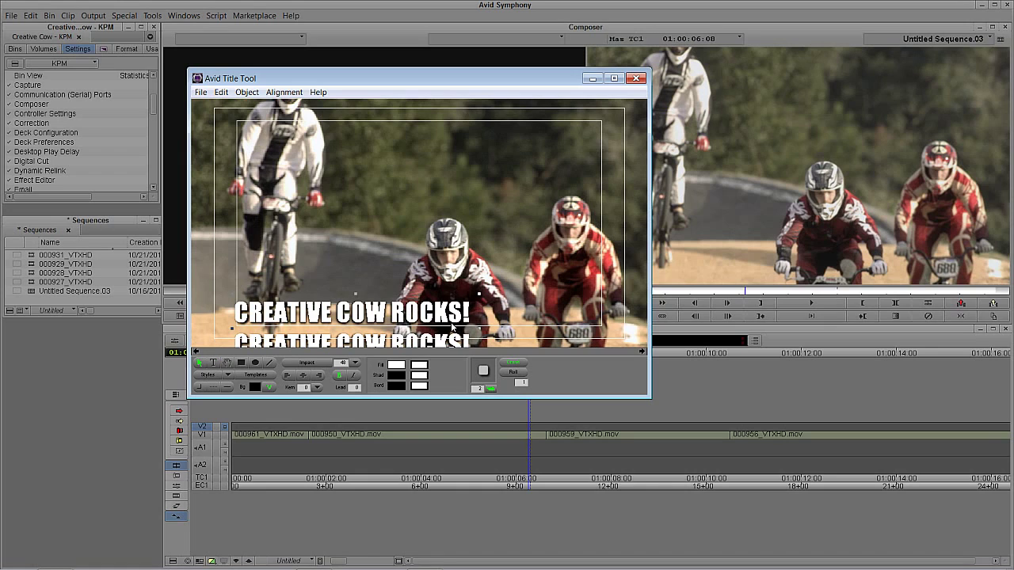
{"action": "left_click_drag", "start_coordinate": [406, 325], "coordinate": [401, 291]}
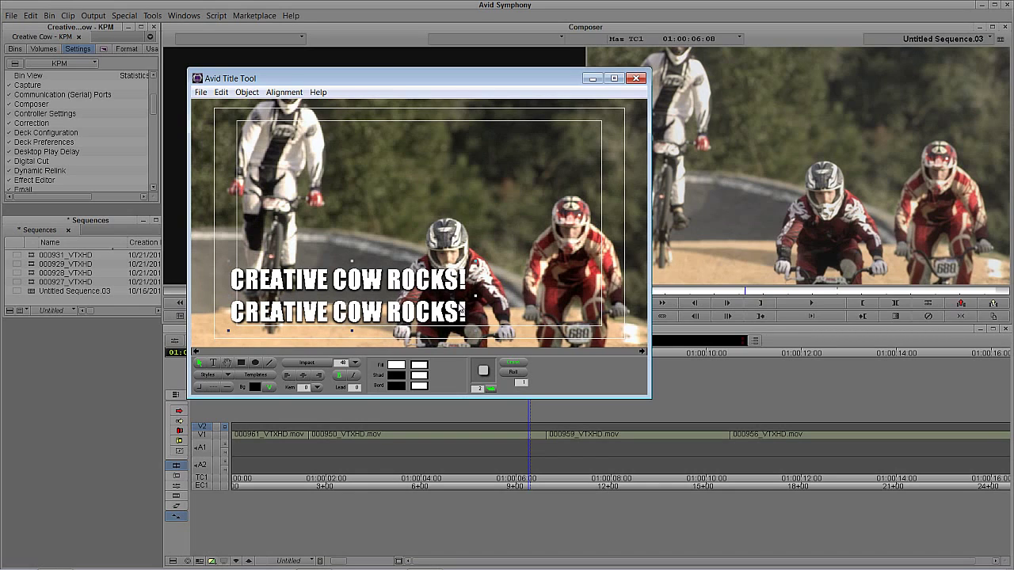
{"action": "left_click_drag", "start_coordinate": [378, 277], "coordinate": [375, 305]}
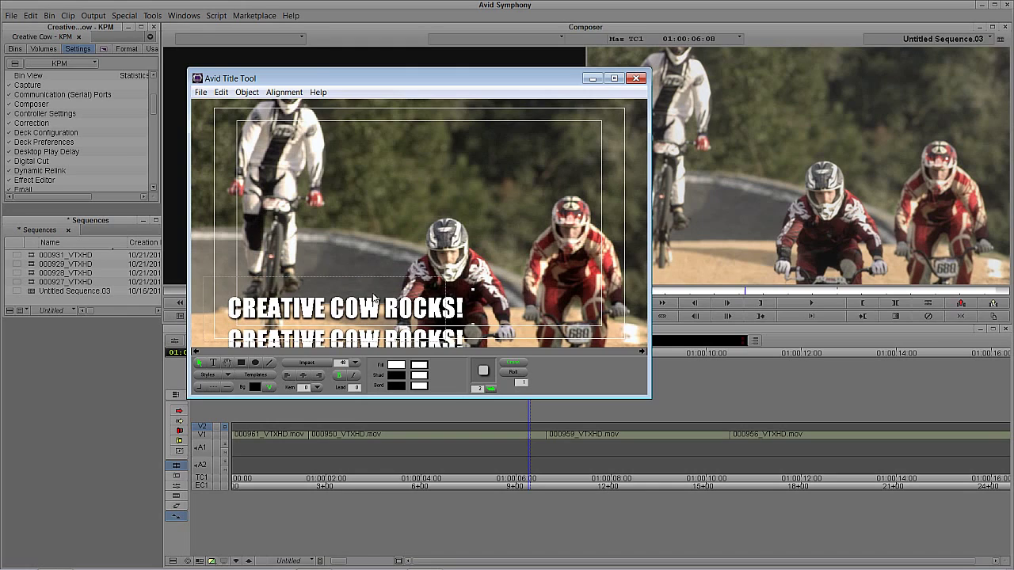
{"action": "left_click_drag", "start_coordinate": [398, 312], "coordinate": [366, 301]}
{"action": "left_click_drag", "start_coordinate": [442, 319], "coordinate": [654, 337]}
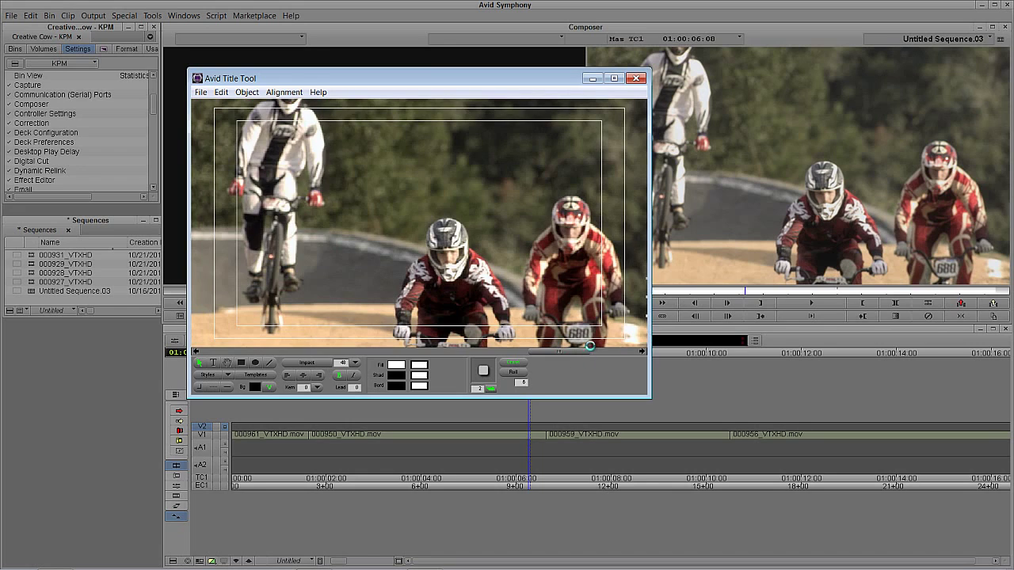
{"action": "left_click_drag", "start_coordinate": [546, 353], "coordinate": [183, 354]}
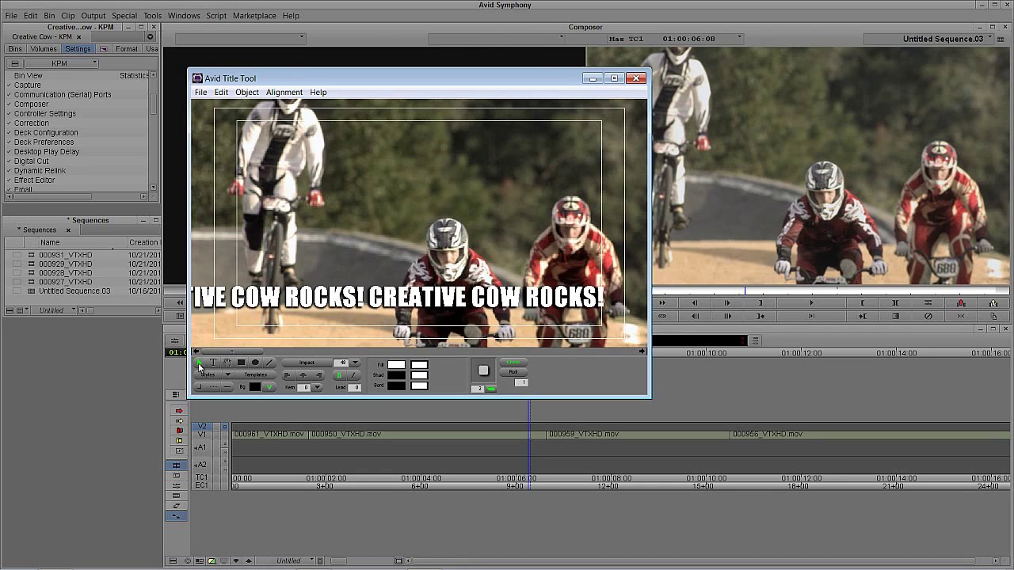
{"action": "left_click_drag", "start_coordinate": [226, 307], "coordinate": [315, 327]}
Step: Copy all of the crawl text and paste it repeatedly at the end of the line to lengthen the crawl
{"action": "double_click", "coordinate": [469, 317]}
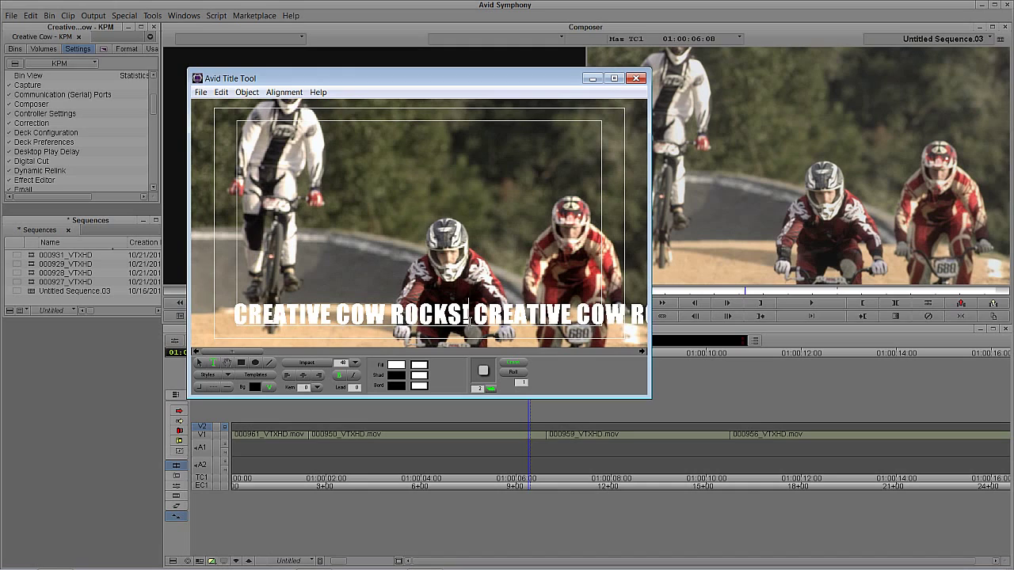
{"action": "key", "text": "ctrl+a"}
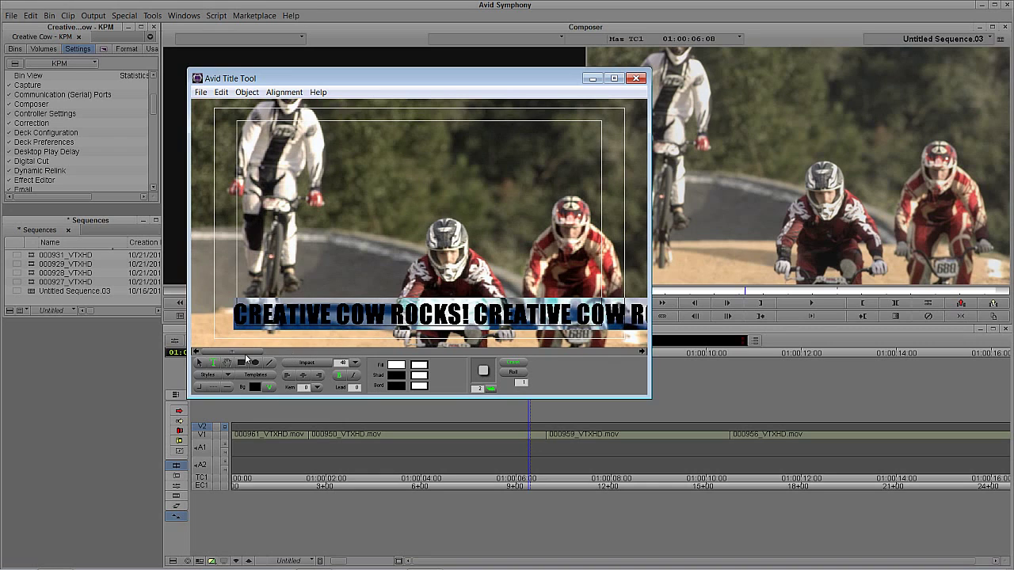
{"action": "left_click_drag", "start_coordinate": [224, 353], "coordinate": [253, 353]}
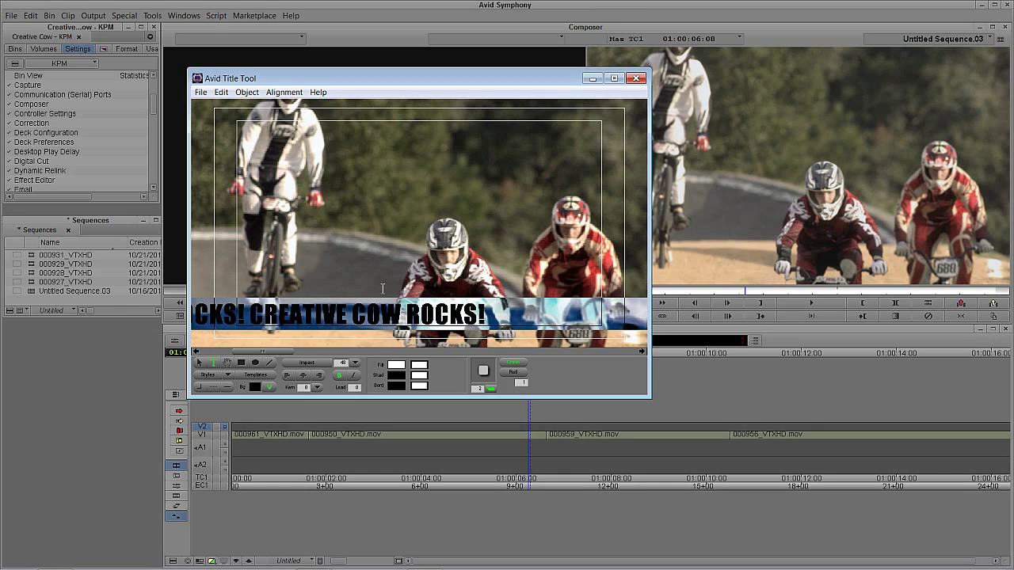
{"action": "left_click", "coordinate": [492, 324]}
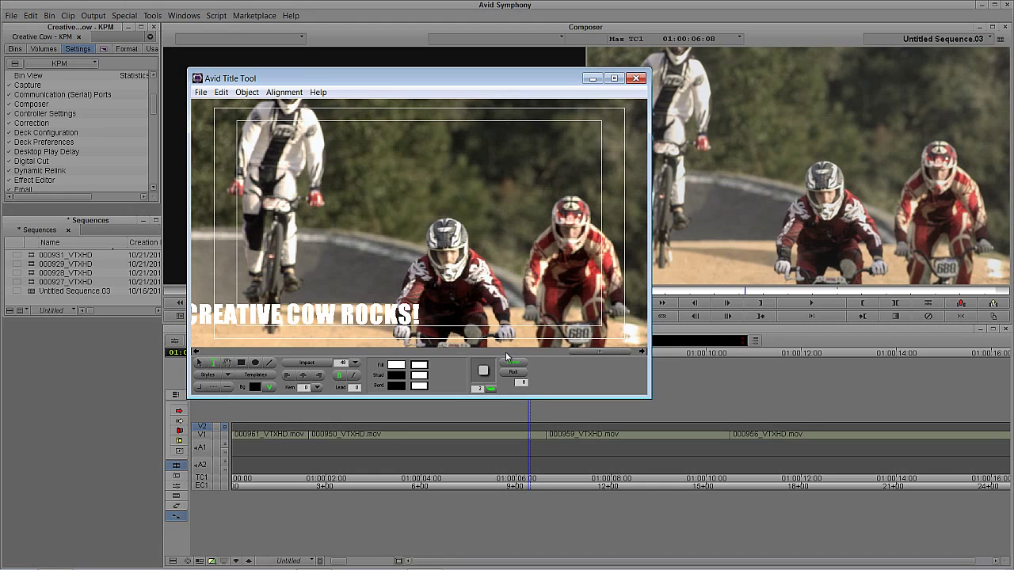
{"action": "left_click", "coordinate": [592, 353]}
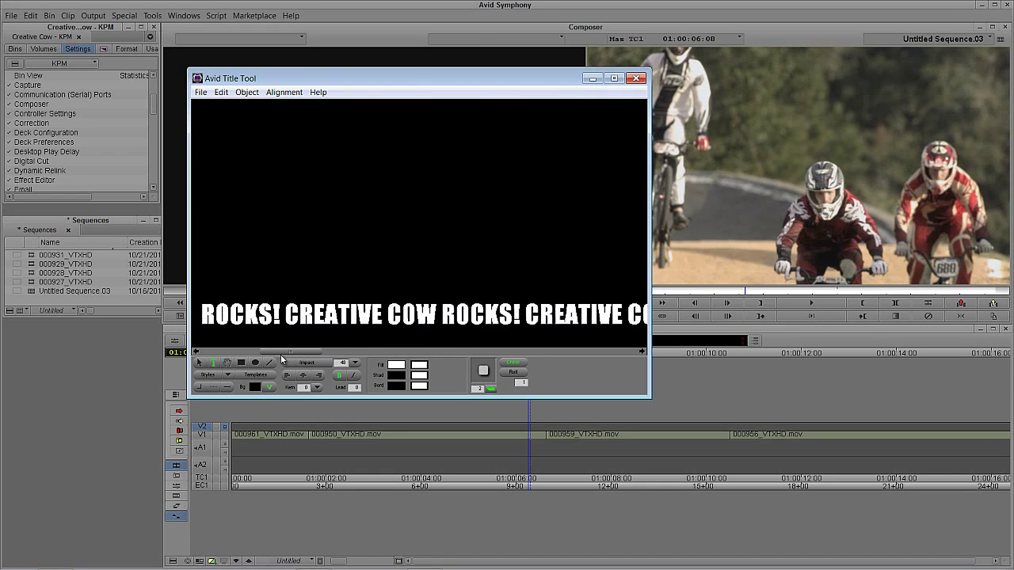
Step: Return to the start of the crawl and shift the long text line closer to the frame's left edge
{"action": "left_click", "coordinate": [207, 352]}
{"action": "left_click", "coordinate": [199, 362]}
{"action": "left_click_drag", "start_coordinate": [250, 317], "coordinate": [270, 318]}
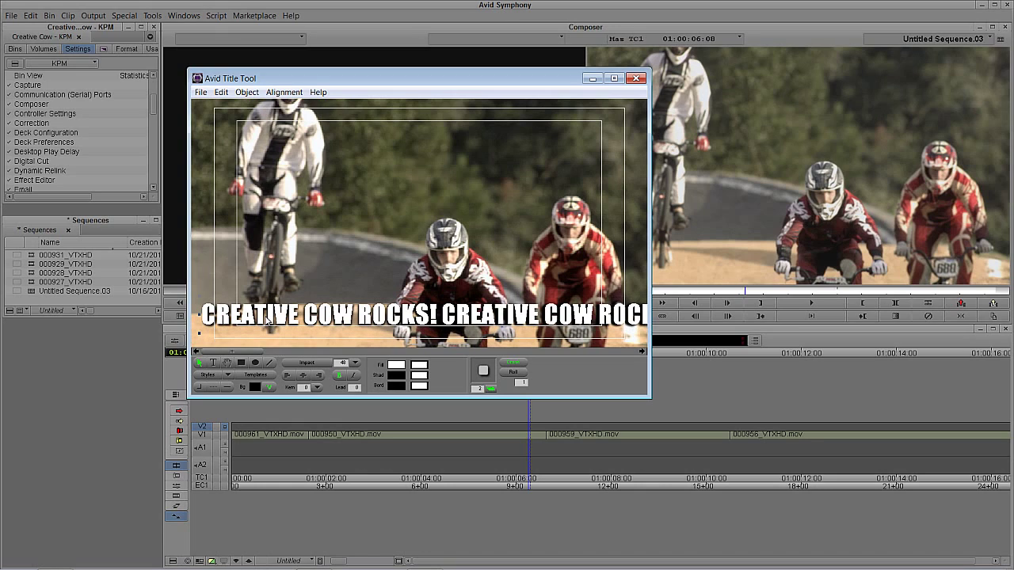
Step: Close the title and save it as Title crawl in the Sequences bin at DNxHD 60 MXF resolution
{"action": "left_click", "coordinate": [635, 78]}
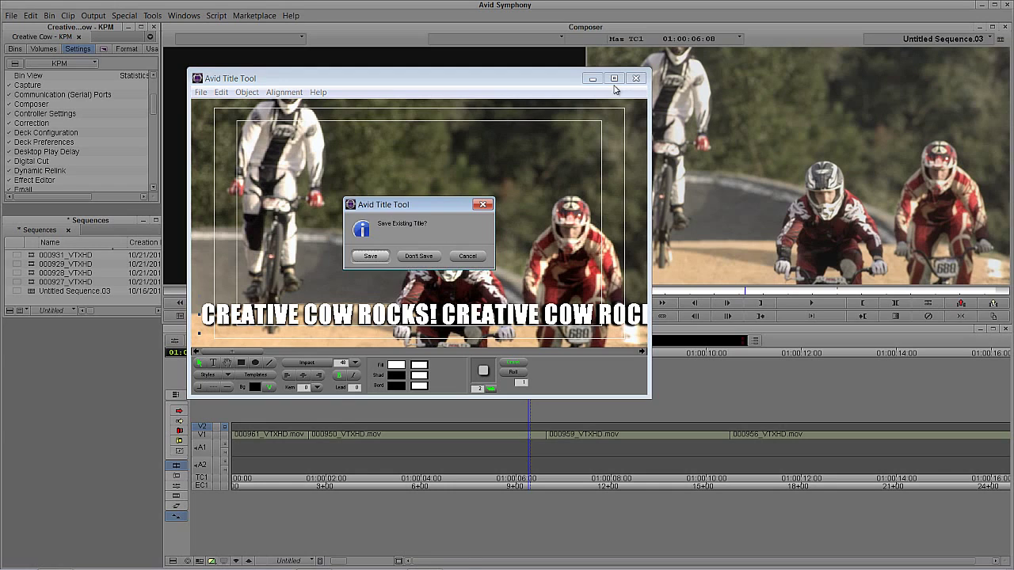
{"action": "left_click", "coordinate": [372, 256]}
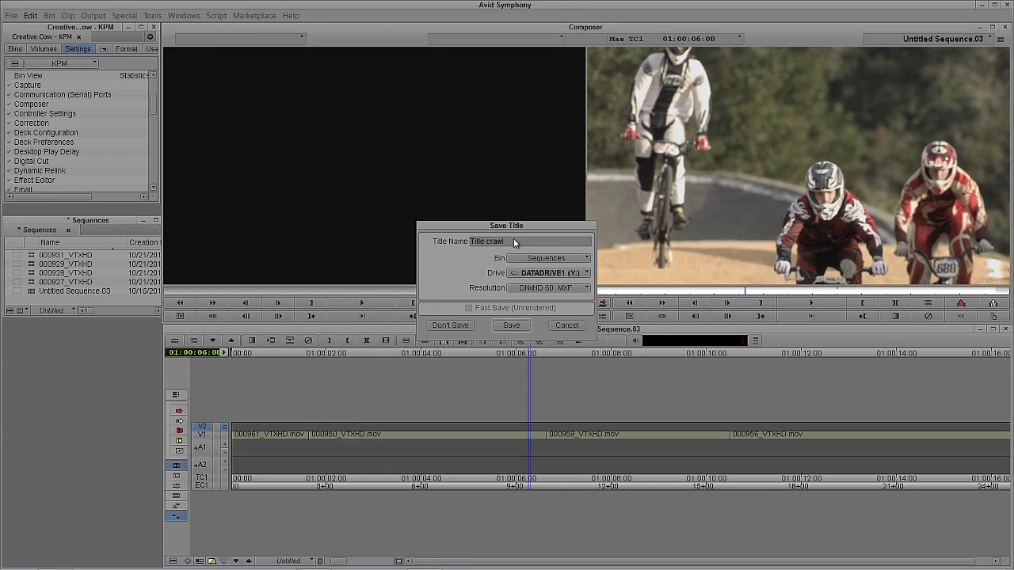
{"action": "left_click", "coordinate": [510, 325]}
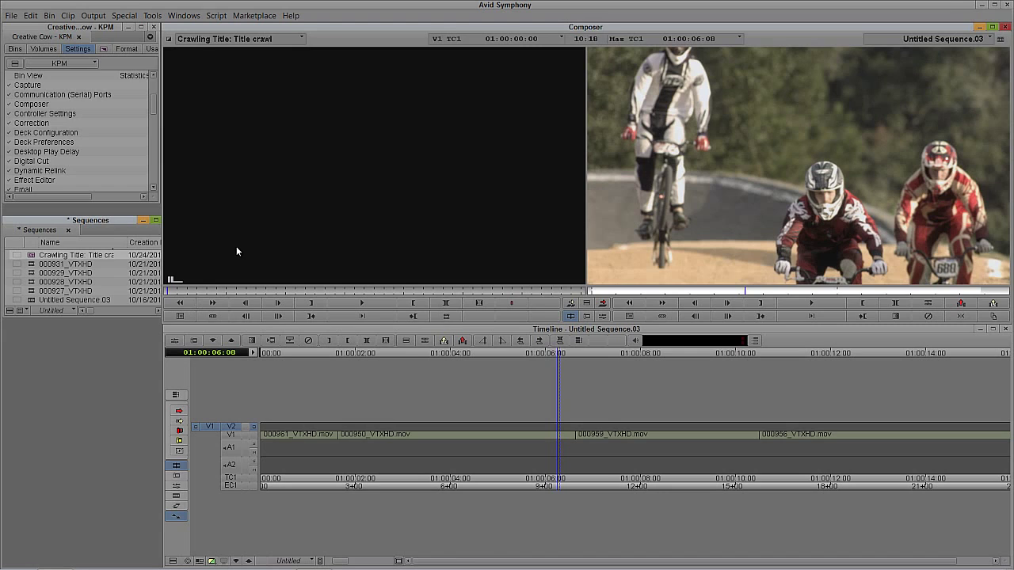
Step: Scrub through the saved crawling title in the source monitor from start to end and back
{"action": "left_click", "coordinate": [227, 291]}
{"action": "left_click_drag", "start_coordinate": [265, 290], "coordinate": [608, 293]}
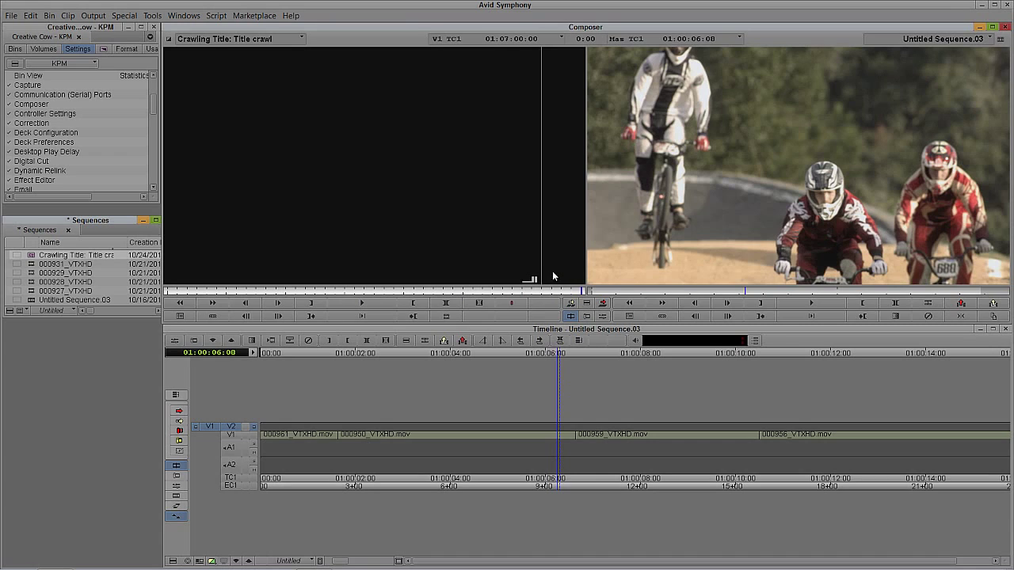
{"action": "left_click_drag", "start_coordinate": [255, 291], "coordinate": [149, 300]}
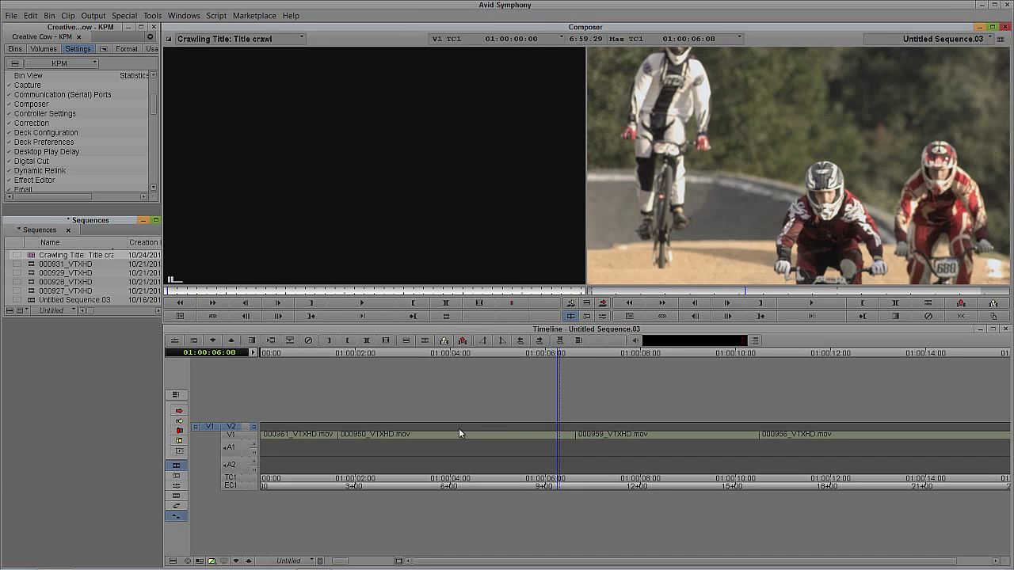
Step: Mark the sequence from about 01:00:04:00 to 01:00:11:28 and edit Title crawl onto track V2 over that range
{"action": "left_click", "coordinate": [451, 436]}
{"action": "key", "text": "Left"}
{"action": "left_click_drag", "start_coordinate": [710, 444], "coordinate": [825, 439]}
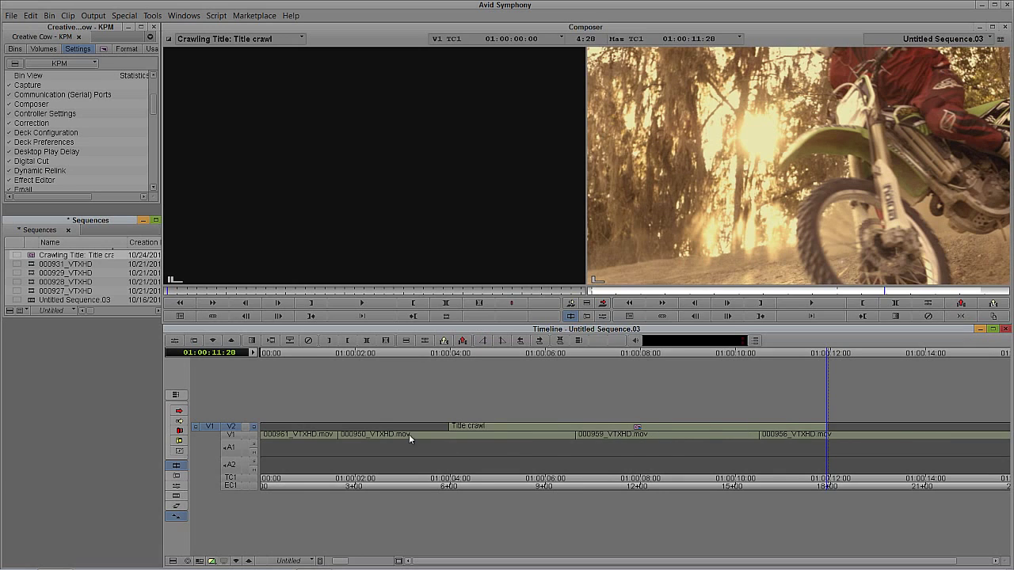
Step: Scrub the source title to the crawling text and check the crawl over the sequence video at 01:00:06:18
{"action": "left_click_drag", "start_coordinate": [287, 293], "coordinate": [500, 292]}
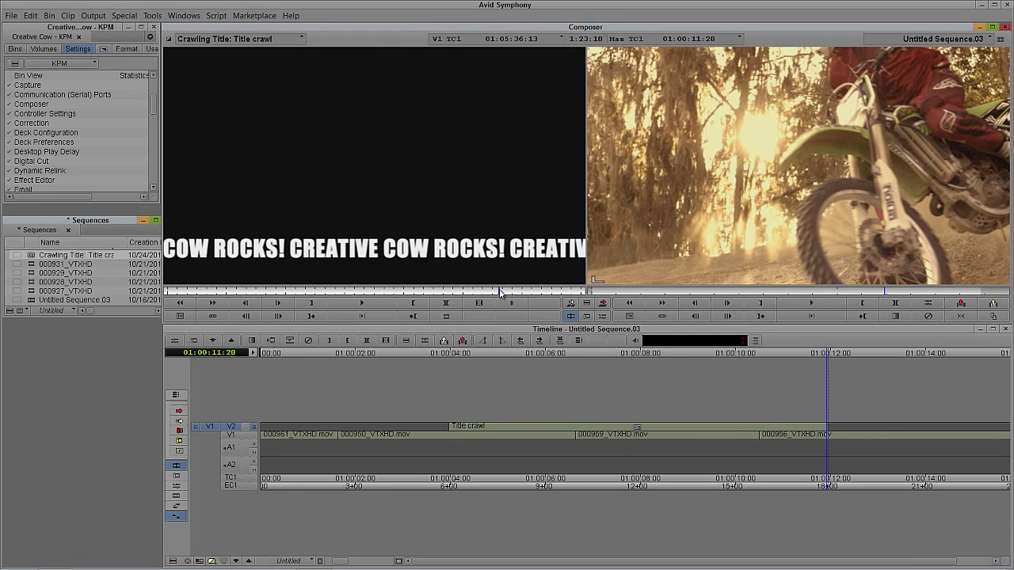
{"action": "left_click", "coordinate": [574, 448]}
{"action": "key", "text": "ctrl+r"}
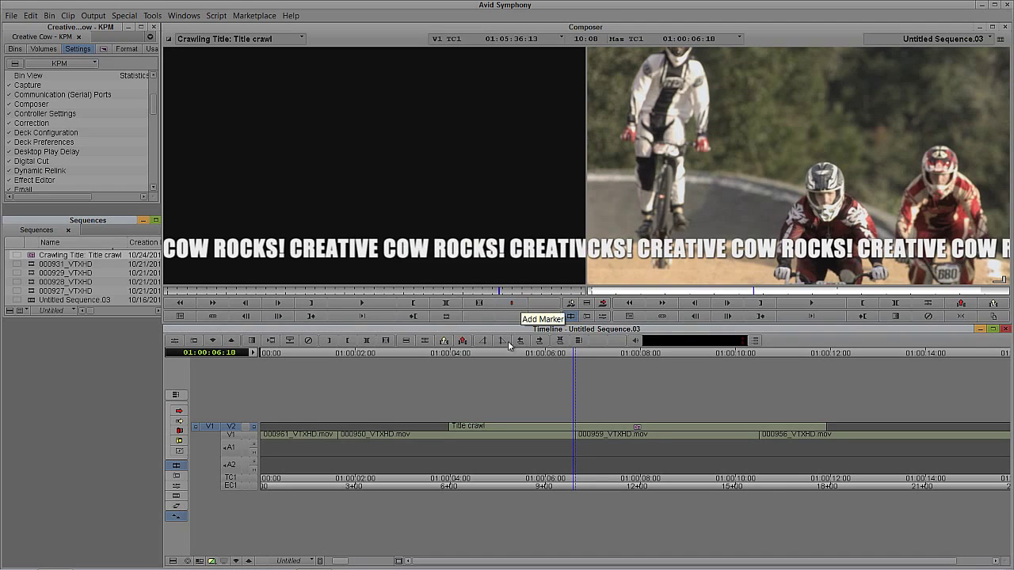
Step: Clear the source monitor and play the sequence from shortly before the Title crawl segment
{"action": "left_click", "coordinate": [234, 41]}
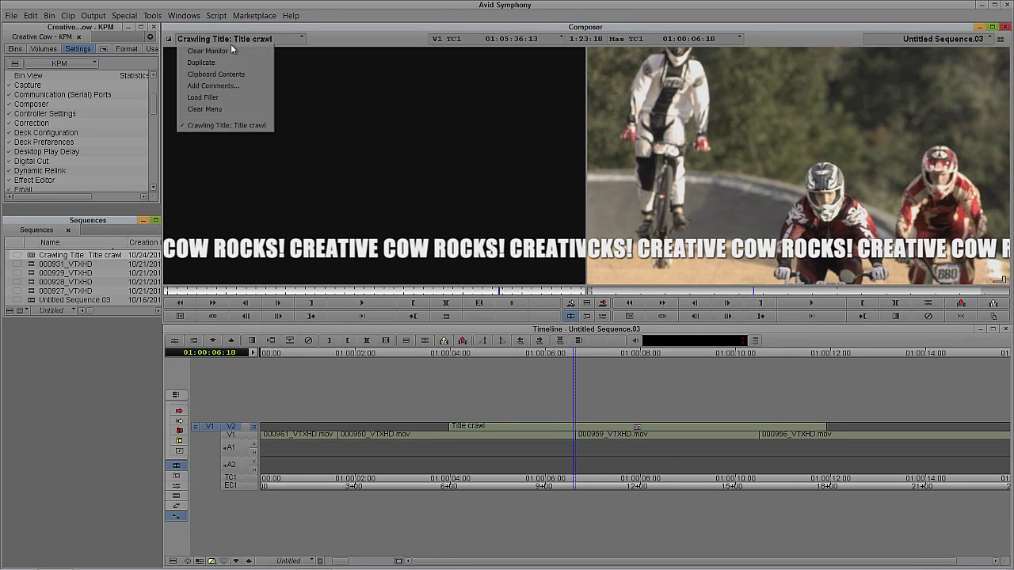
{"action": "left_click", "coordinate": [219, 52]}
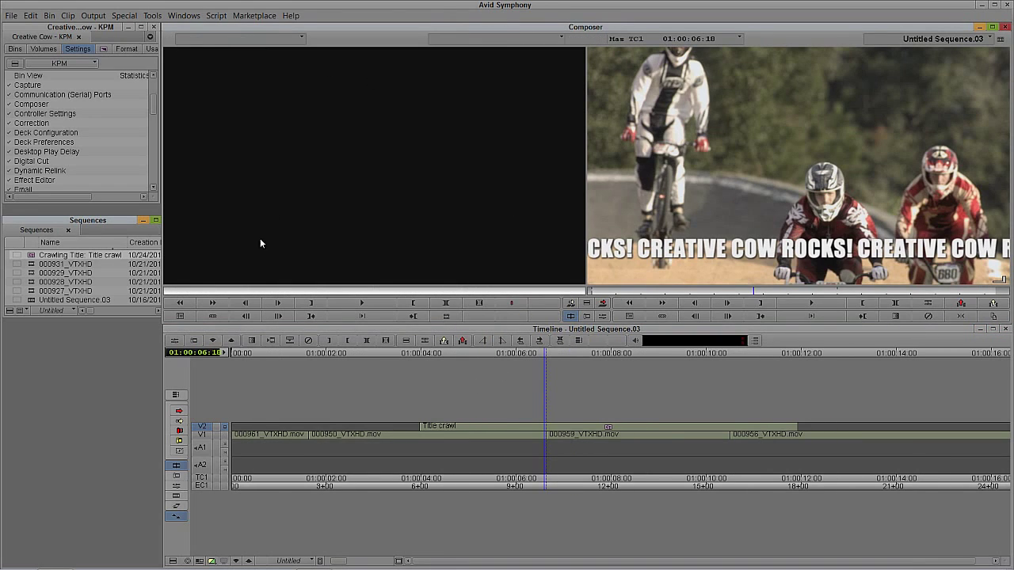
{"action": "left_click", "coordinate": [348, 436]}
{"action": "left_click", "coordinate": [343, 437]}
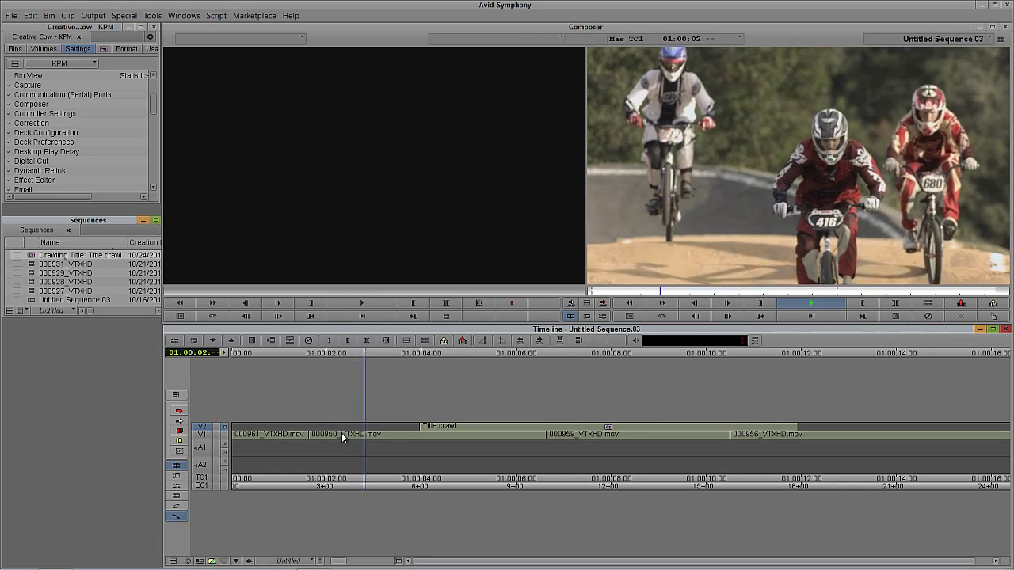